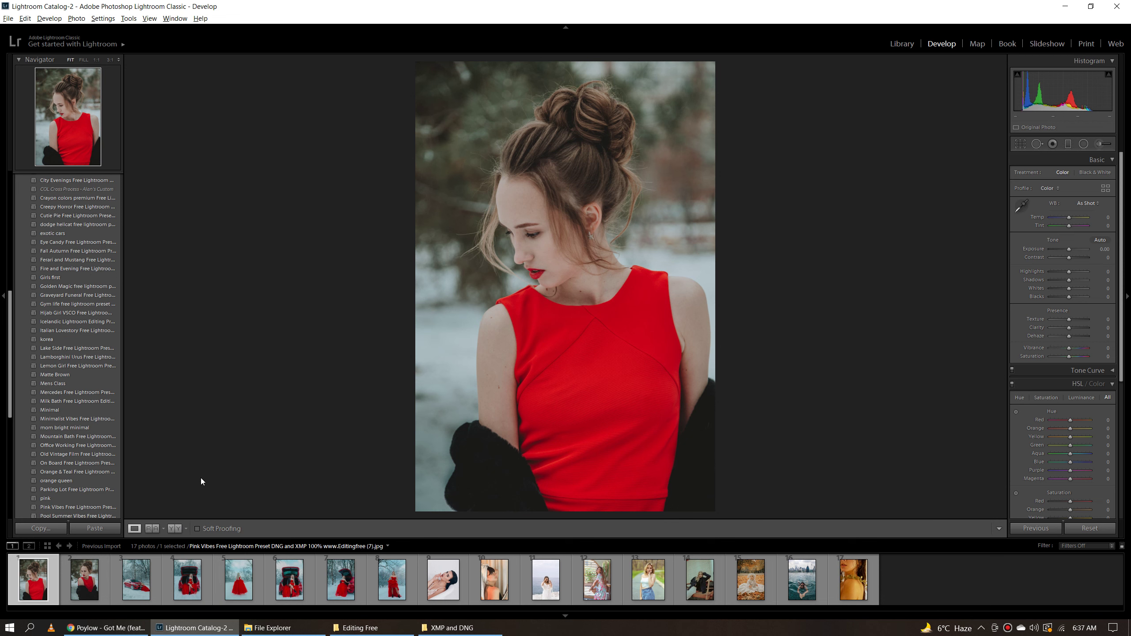
Apply Pink Vibes to the first portrait and inspect its face and red top at full size.
click(102, 506)
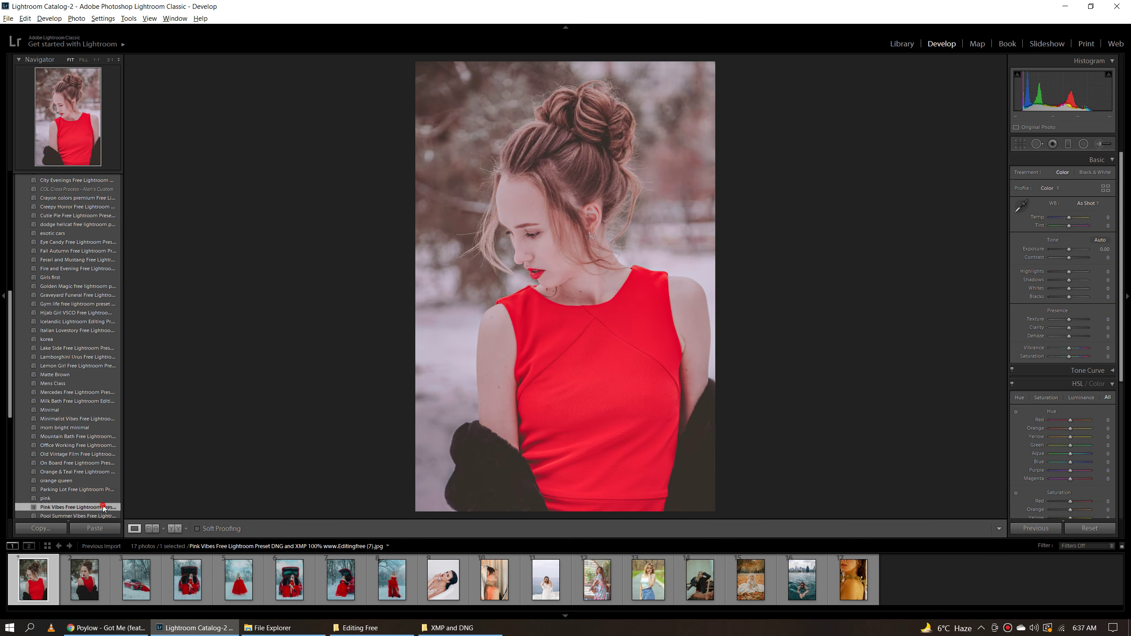
click(541, 276)
drag(541, 277, 530, 498)
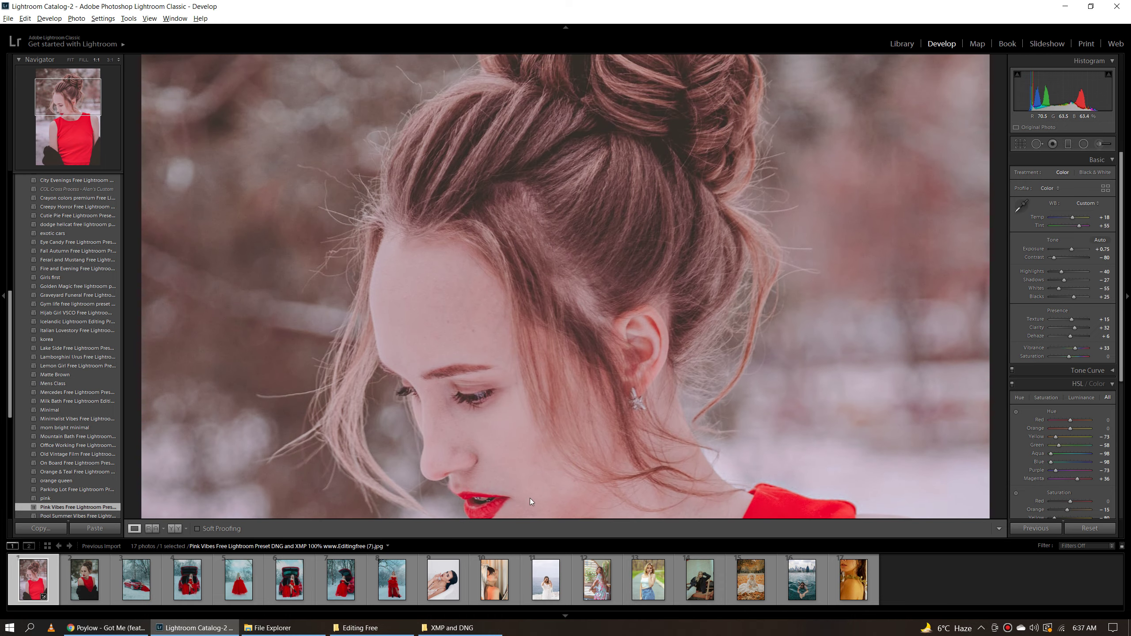
mouse_move(543, 331)
mouse_down()
mouse_move(530, 480)
mouse_move(536, 321)
mouse_up()
drag(555, 404, 586, 240)
mouse_move(590, 447)
mouse_down()
mouse_move(588, 349)
mouse_move(607, 233)
mouse_up()
drag(634, 396, 653, 159)
Compare the first portrait's original and Pink Vibes versions side by side, zoomed and fitted.
key(y)
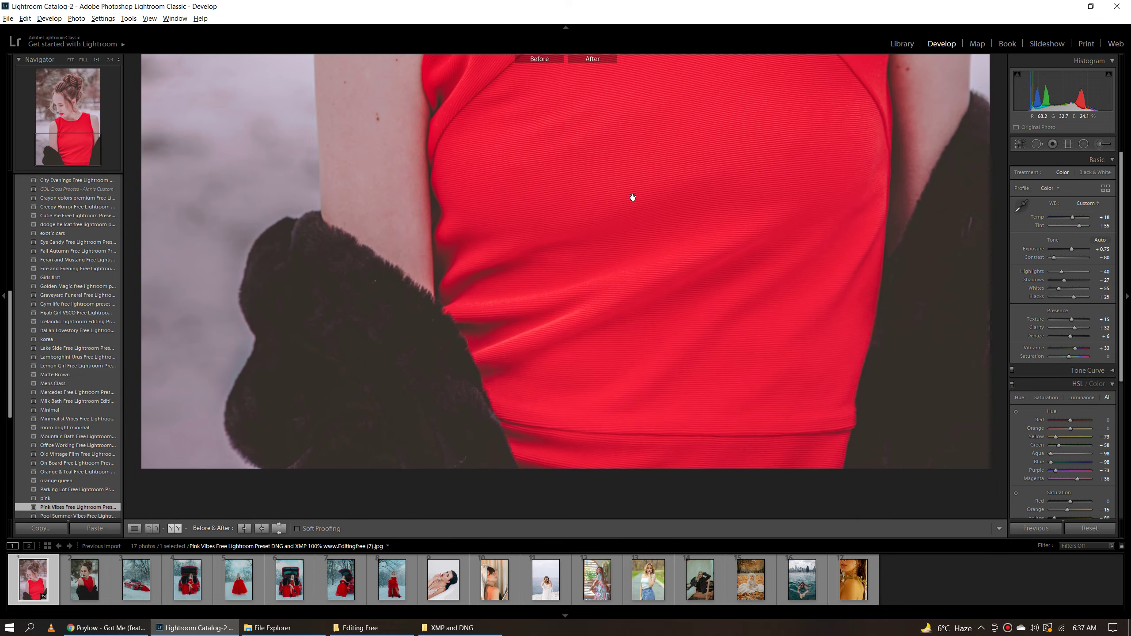
click(649, 189)
click(764, 223)
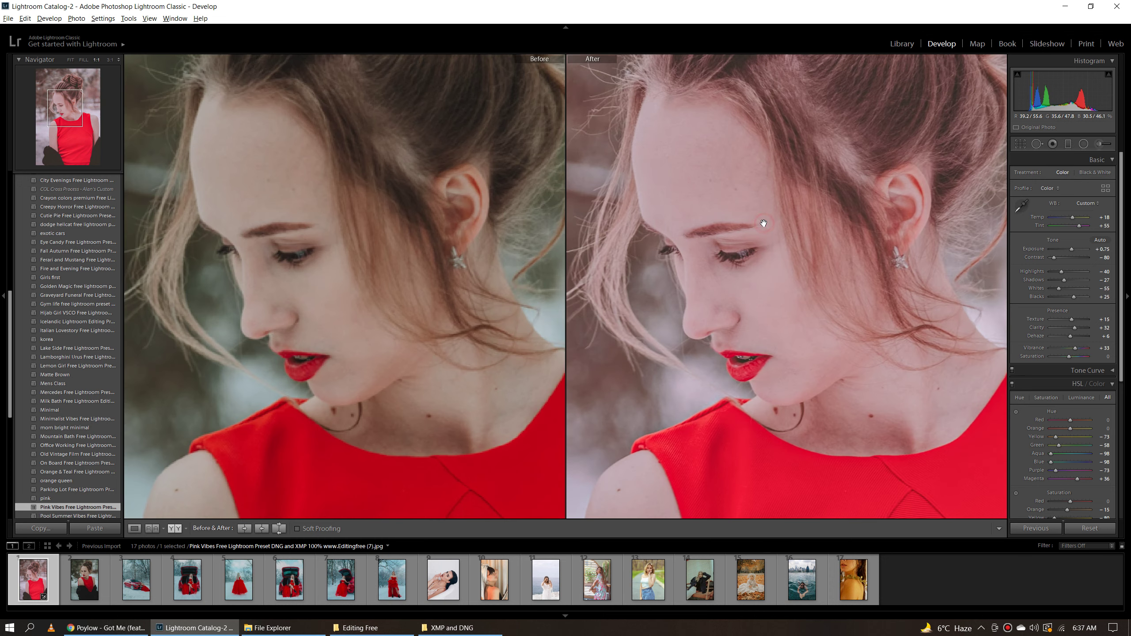
drag(767, 239, 769, 369)
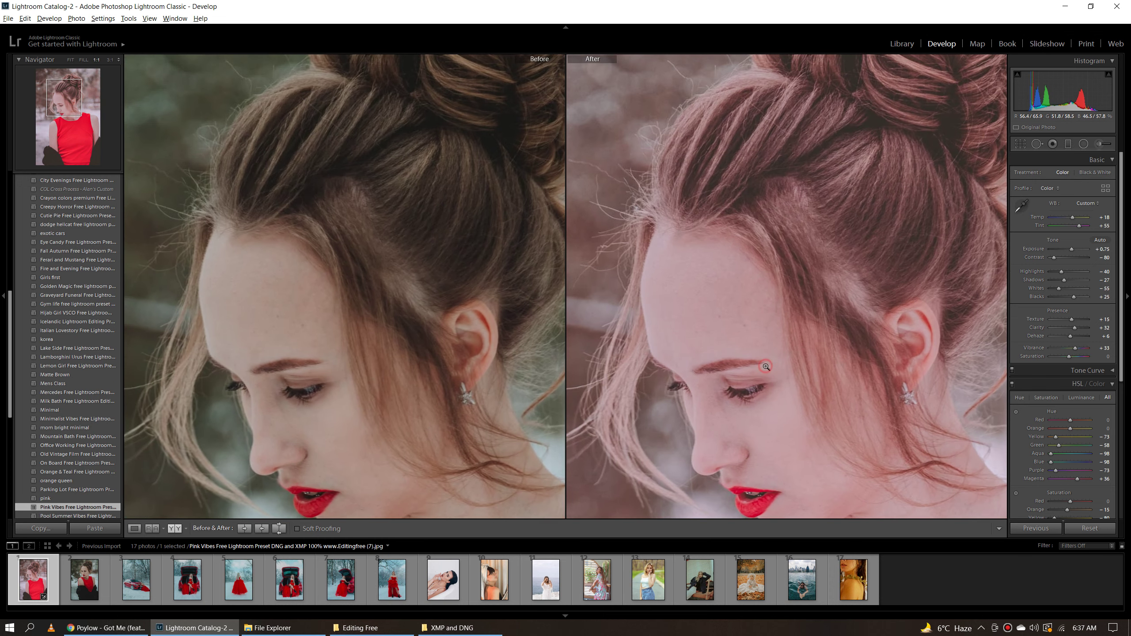
click(766, 366)
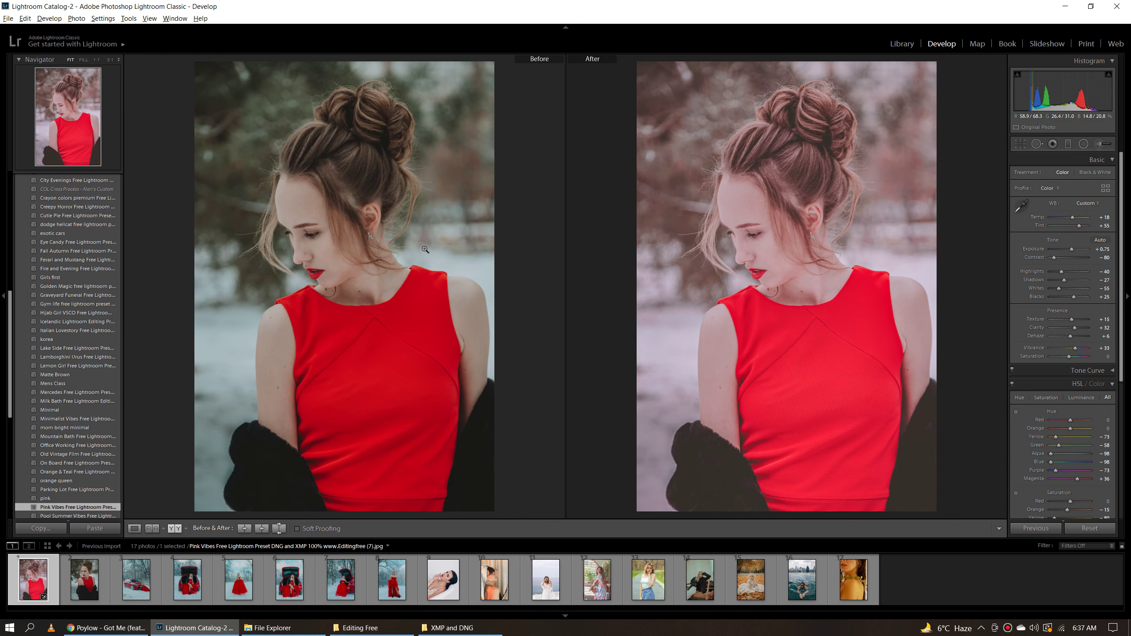
Give the second photo, the red-dress portrait, Pink Vibes and compare its face and dress.
click(85, 580)
click(84, 507)
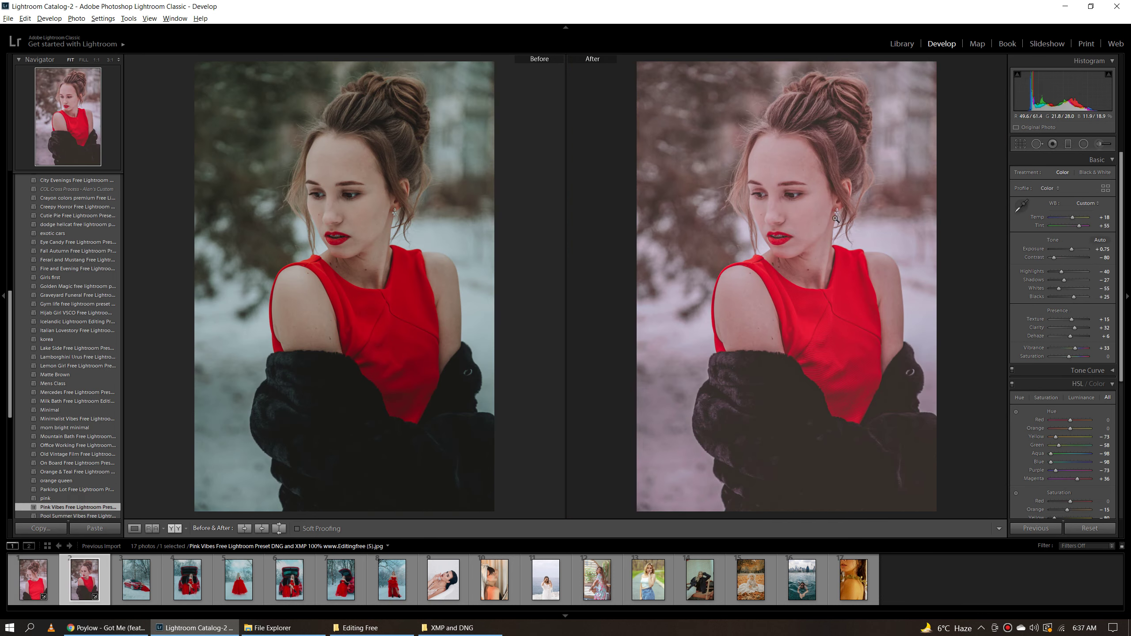
drag(780, 218, 778, 419)
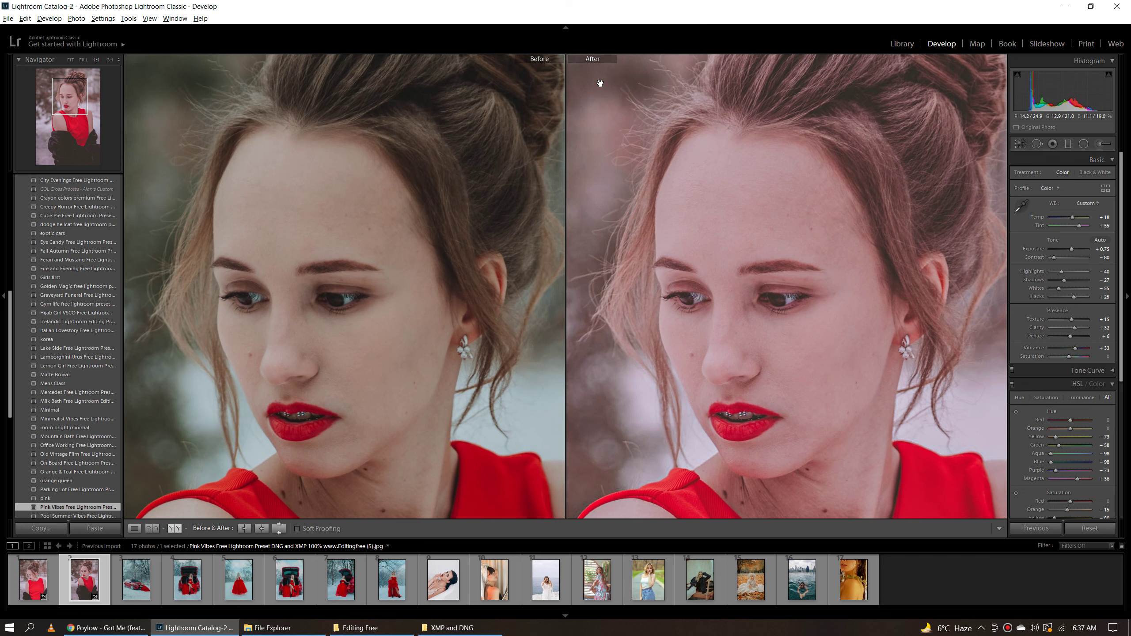
click(750, 352)
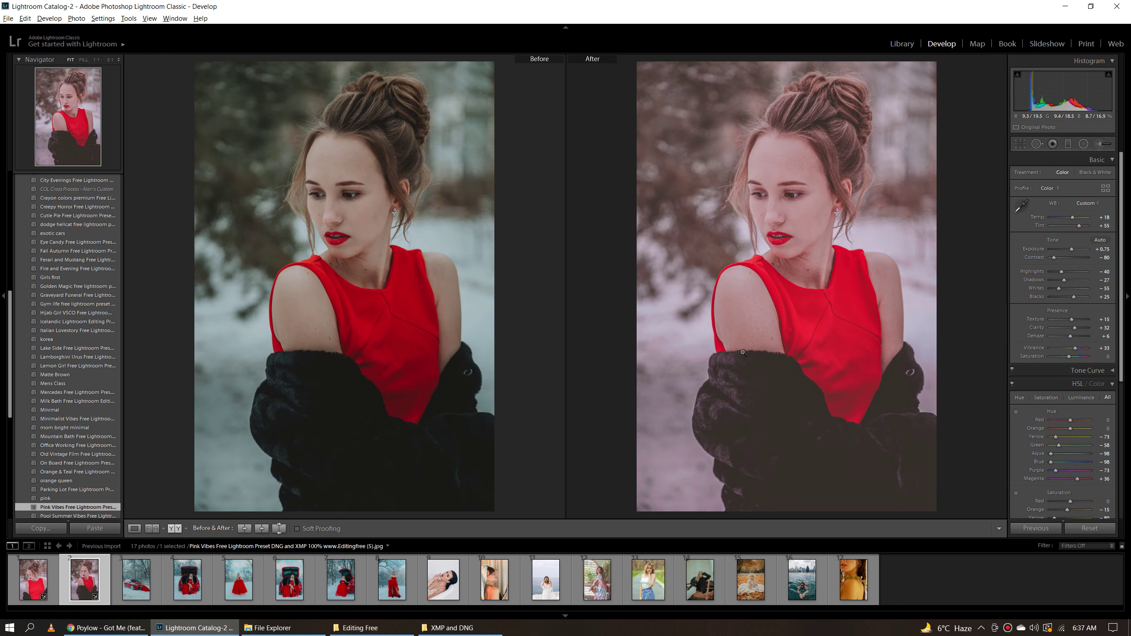
click(746, 329)
drag(783, 352, 641, 400)
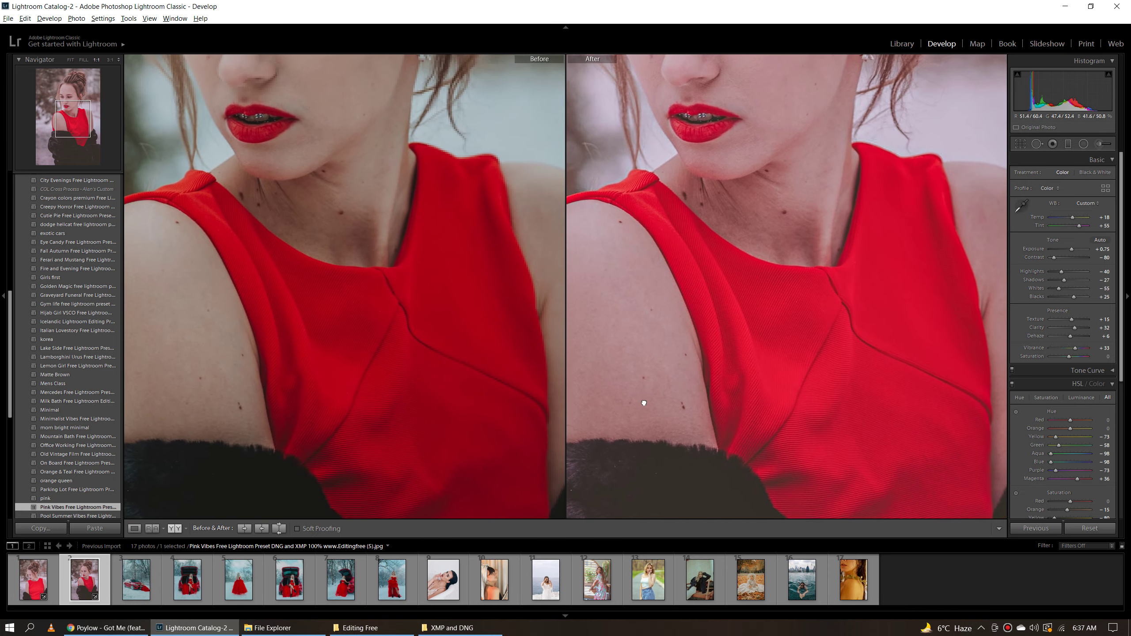
drag(807, 363, 750, 371)
click(579, 486)
click(142, 590)
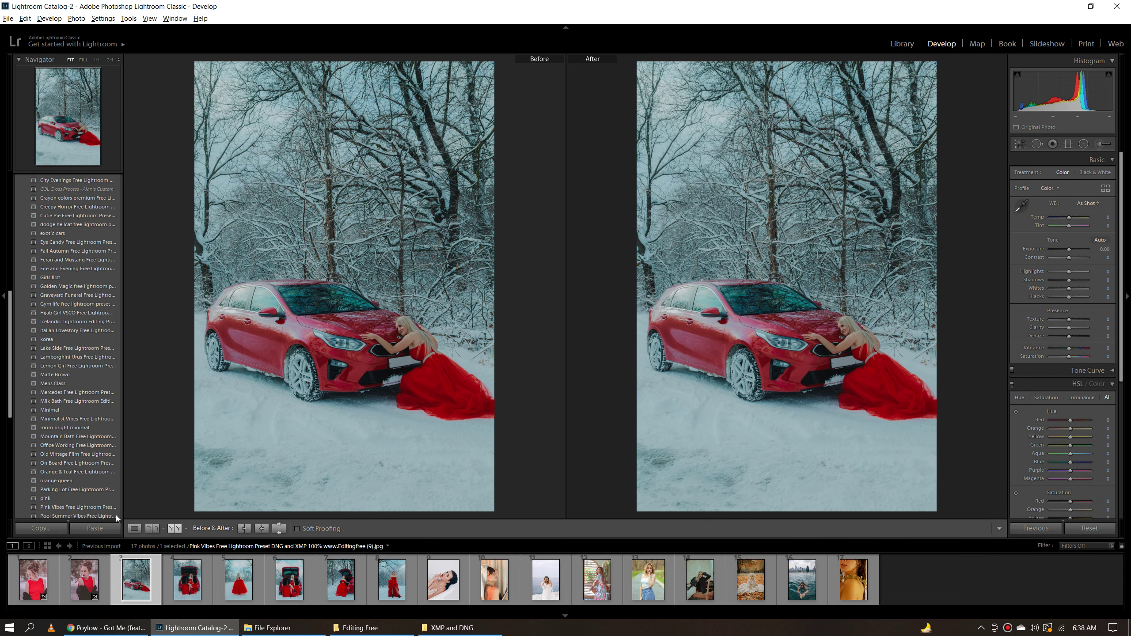
Try Pool Summer Vibes on the snowy car photo, then apply Pink Vibes and compare the car front.
click(116, 516)
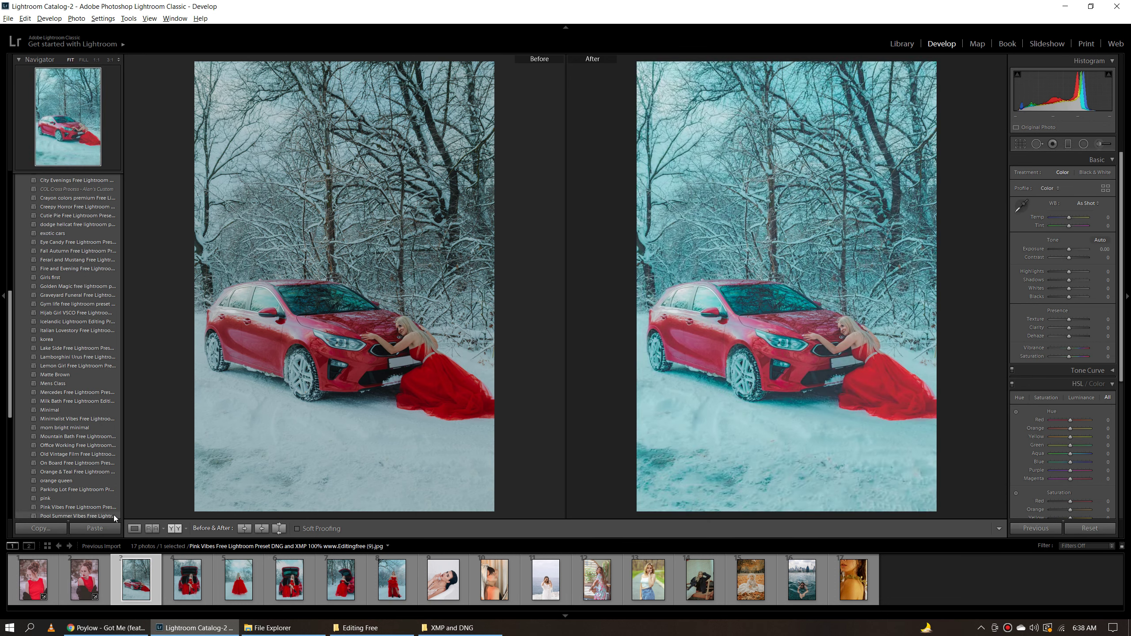
click(111, 517)
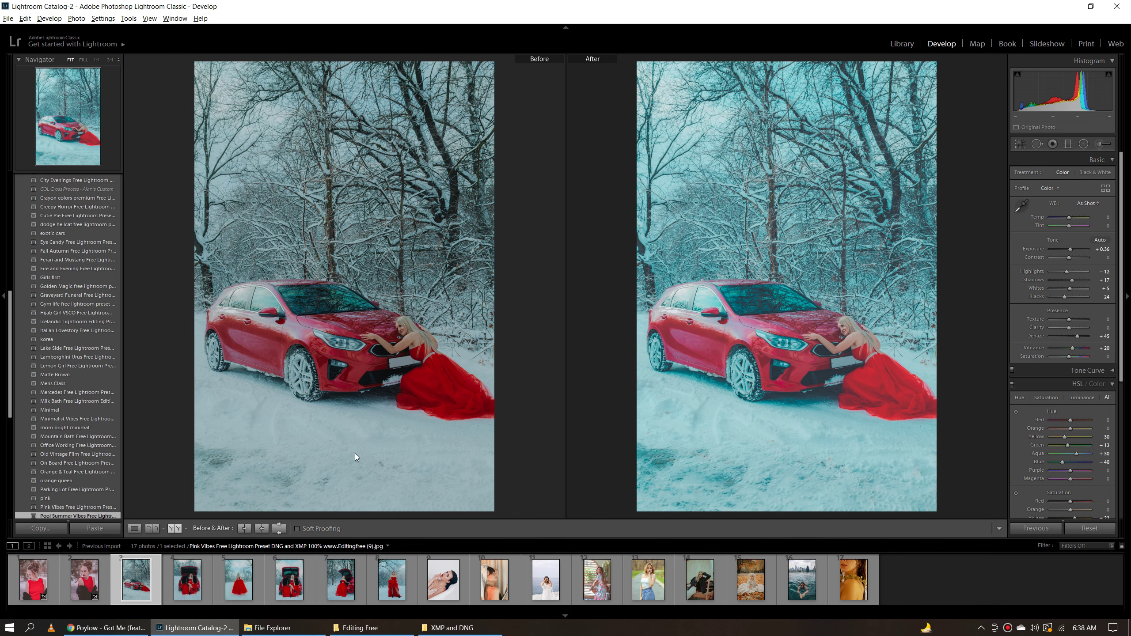
click(52, 508)
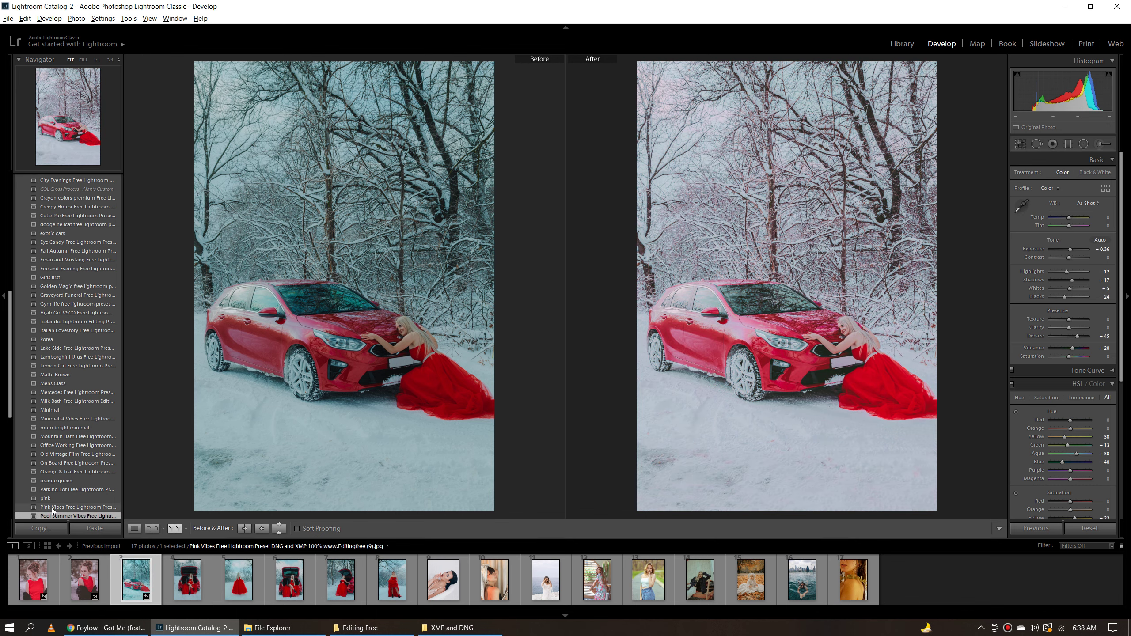
click(781, 395)
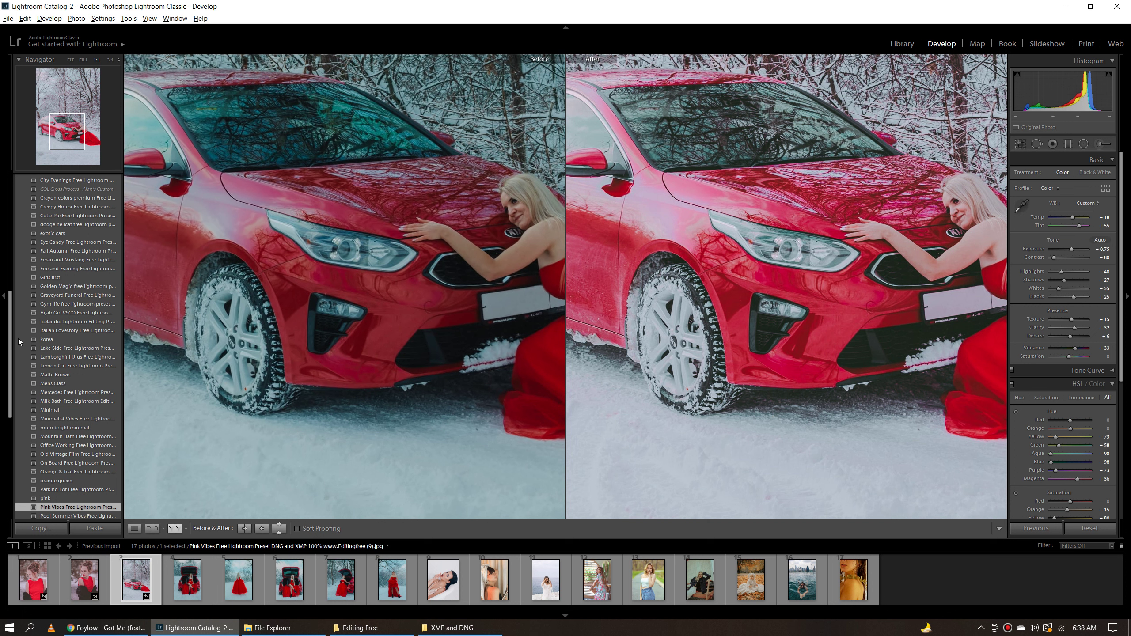
scroll(9, 357, up, 1)
scroll(10, 356, down, 1)
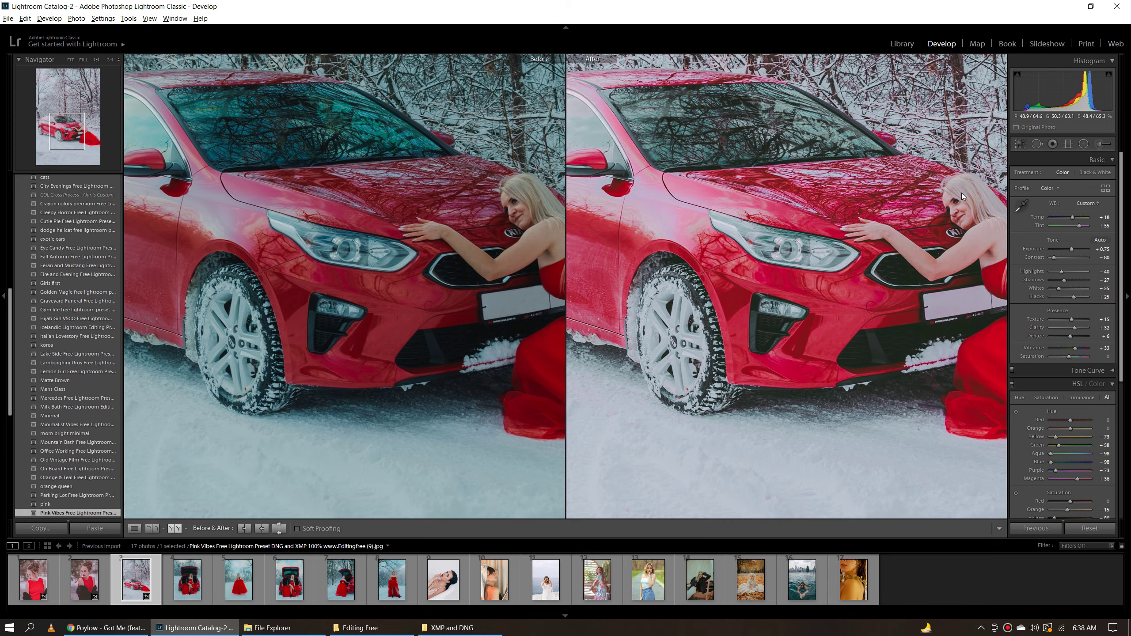
click(962, 196)
Inspect the edited car photo alone at full size, up to the treetops, then fit it.
key(y)
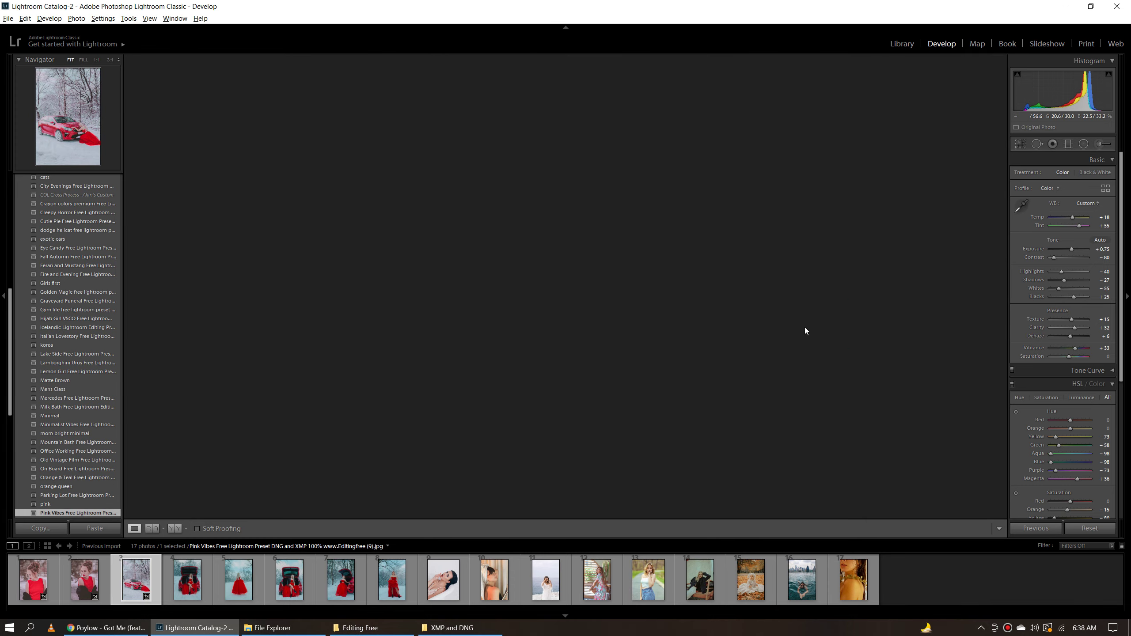
key(z)
mouse_move(792, 373)
mouse_down()
mouse_move(787, 509)
mouse_move(800, 297)
mouse_up()
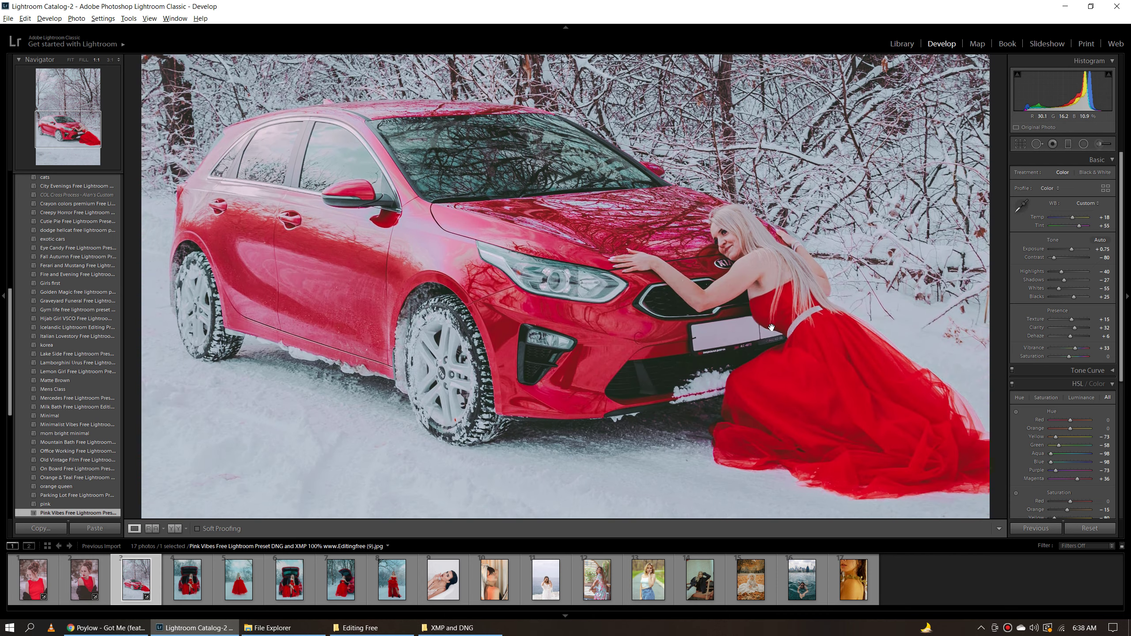
click(771, 328)
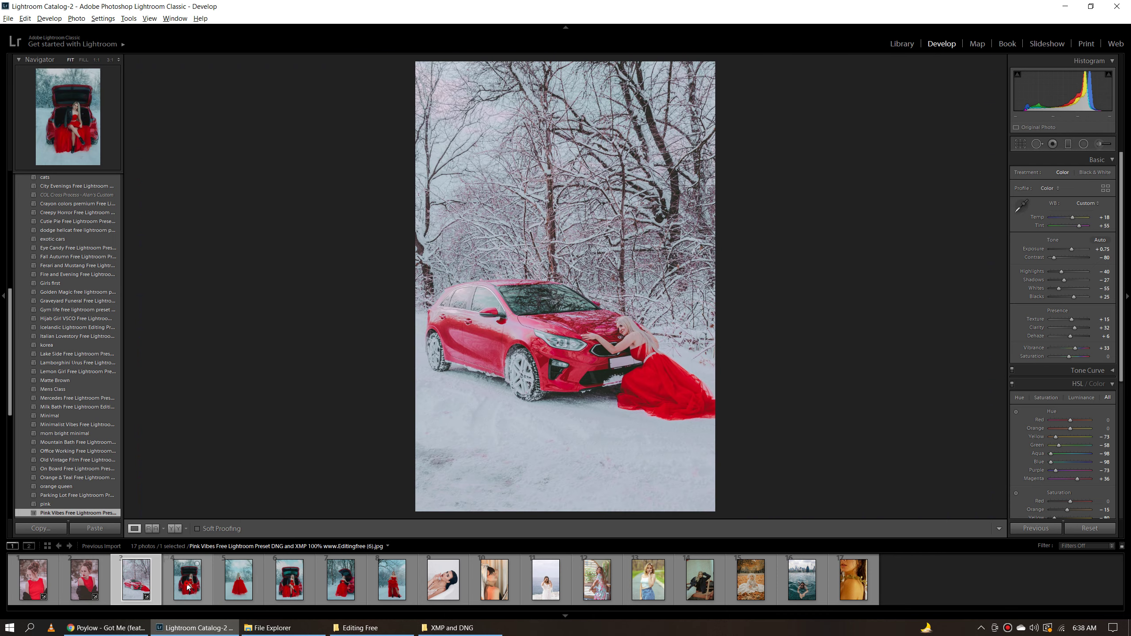
Apply Pink Vibes to the woman-in-the-car-trunk photo.
click(187, 587)
click(611, 294)
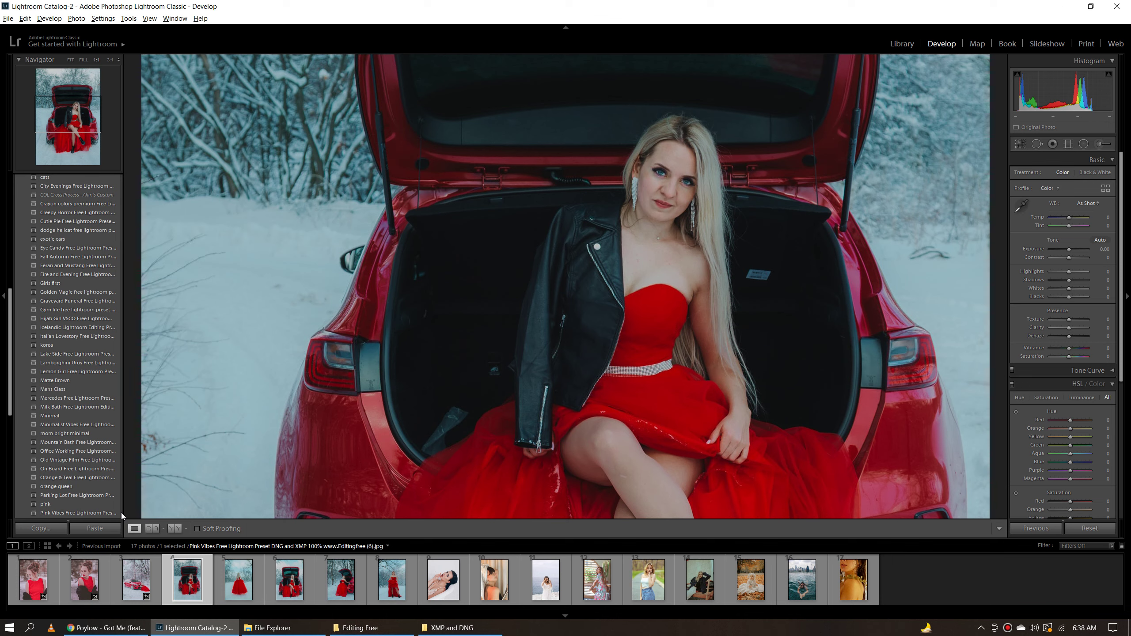
click(119, 514)
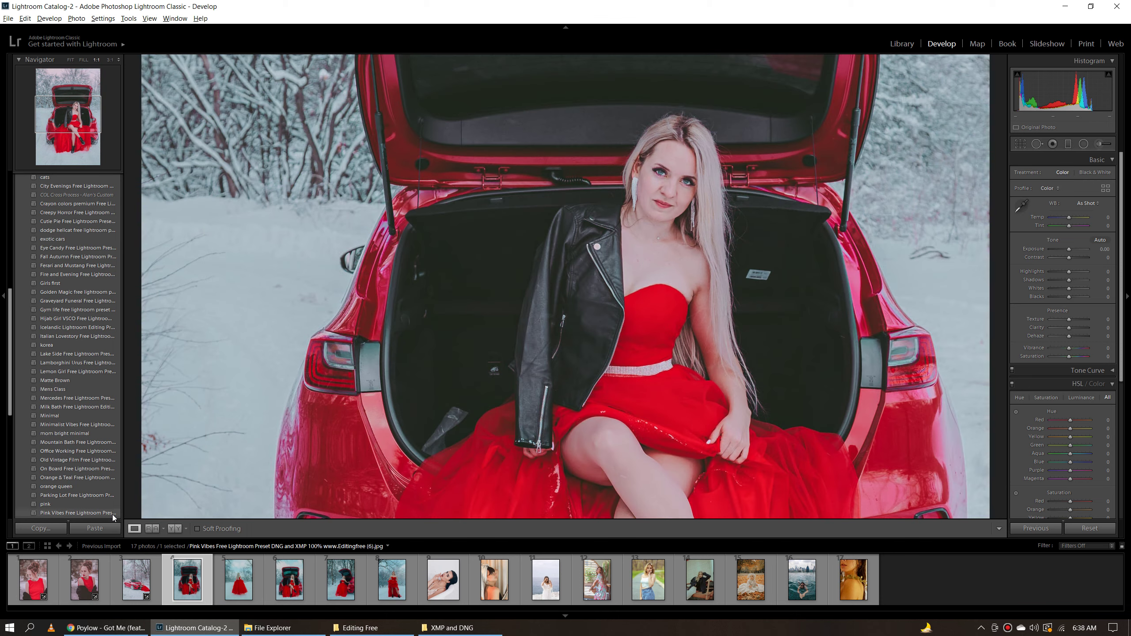
click(635, 301)
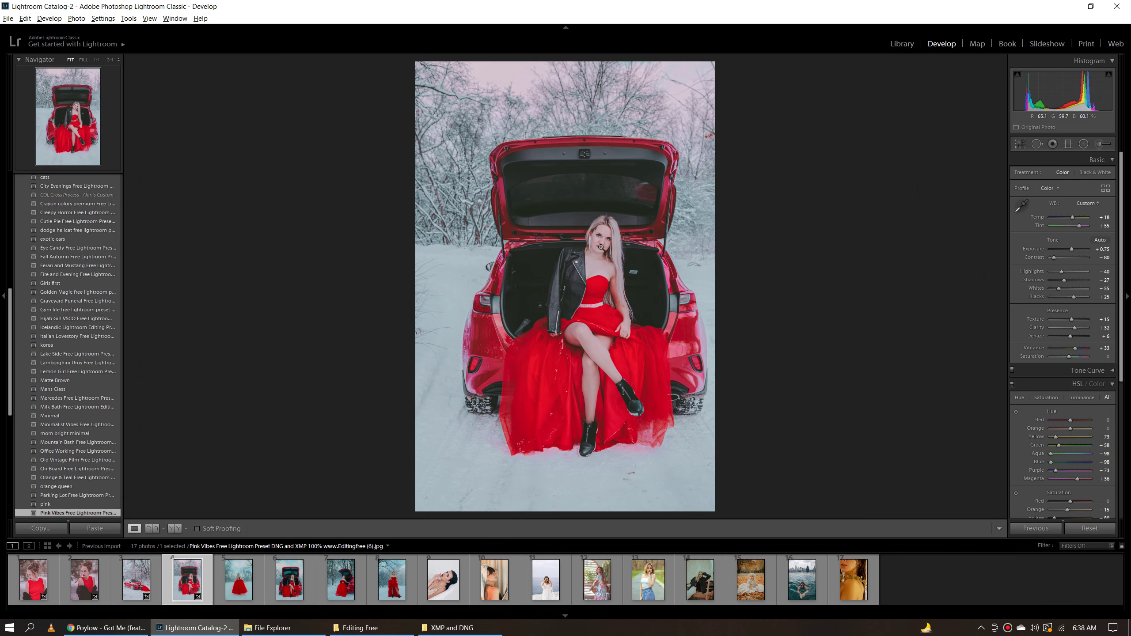
Compare the car-trunk photo before and after, checking belt, boots, face and the whole frame.
key(y)
click(820, 335)
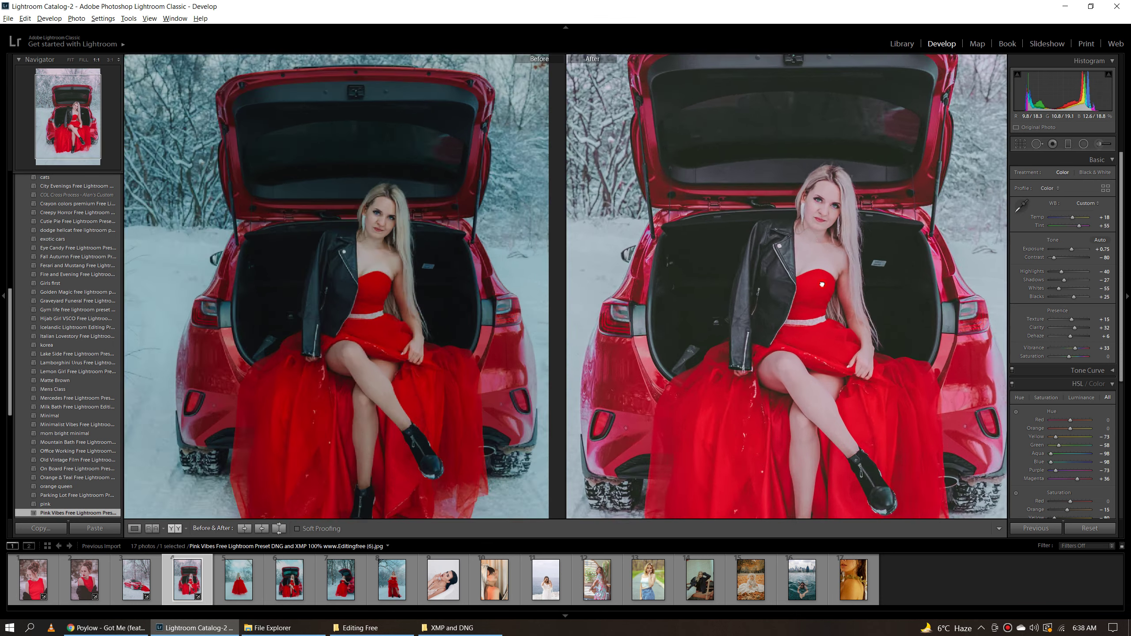
drag(820, 336, 813, 241)
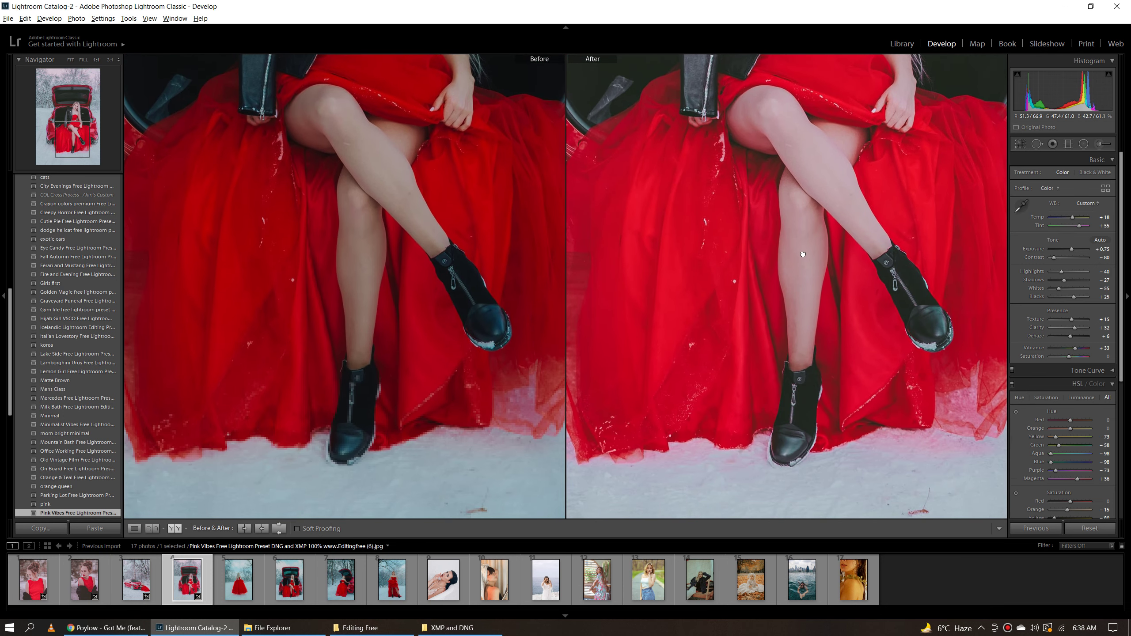
drag(802, 400, 797, 279)
scroll(804, 259, up, 3)
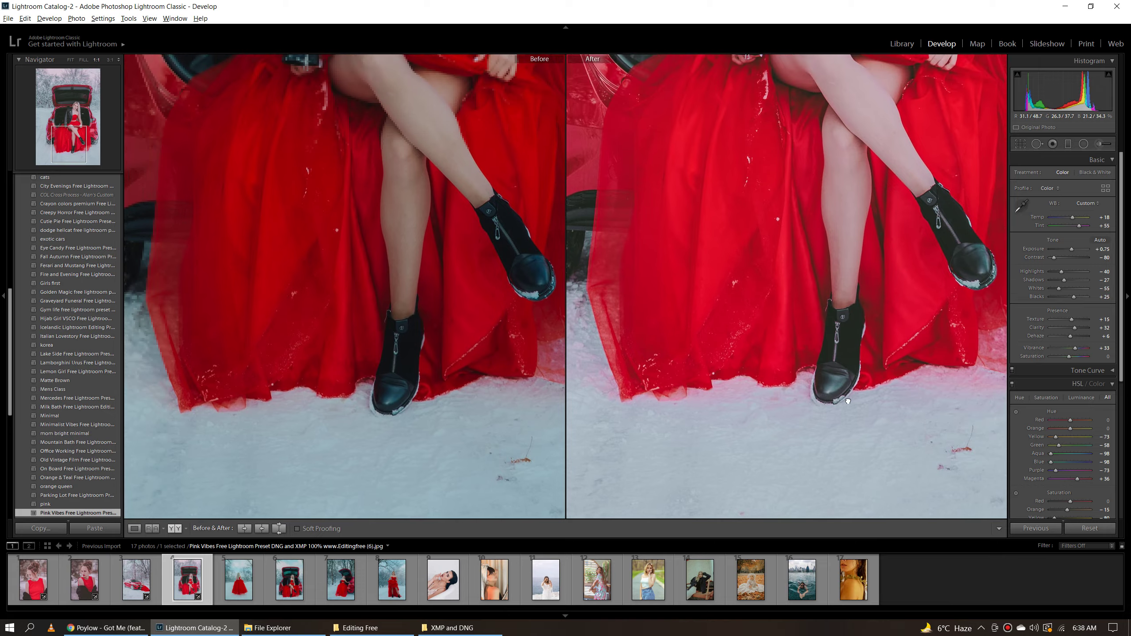
scroll(810, 241, up, 3)
click(812, 236)
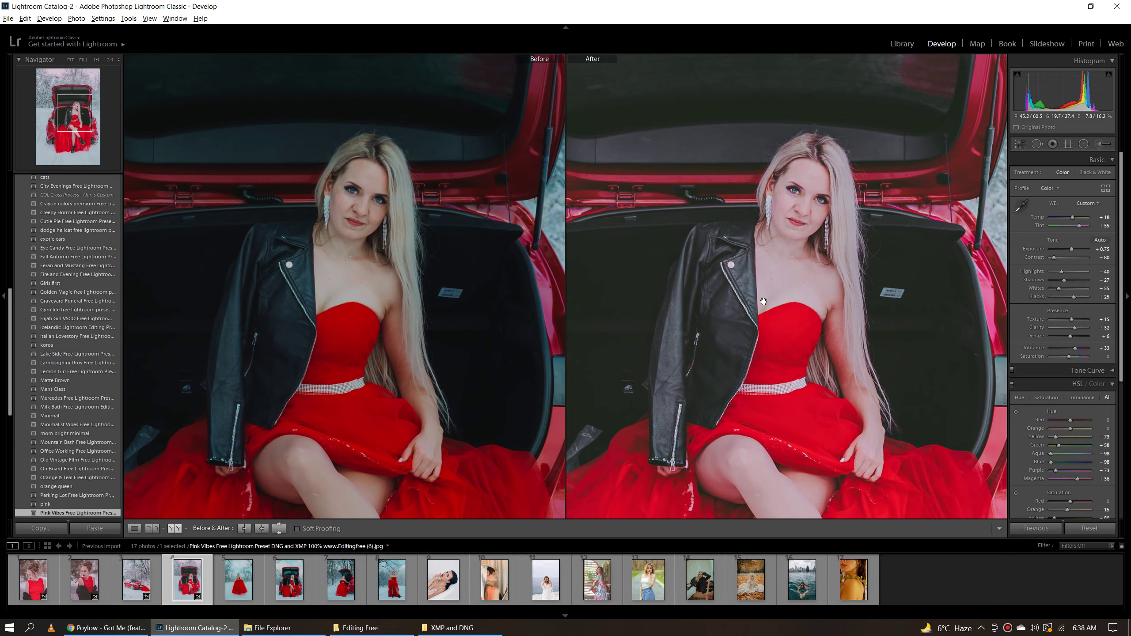
click(789, 366)
click(724, 402)
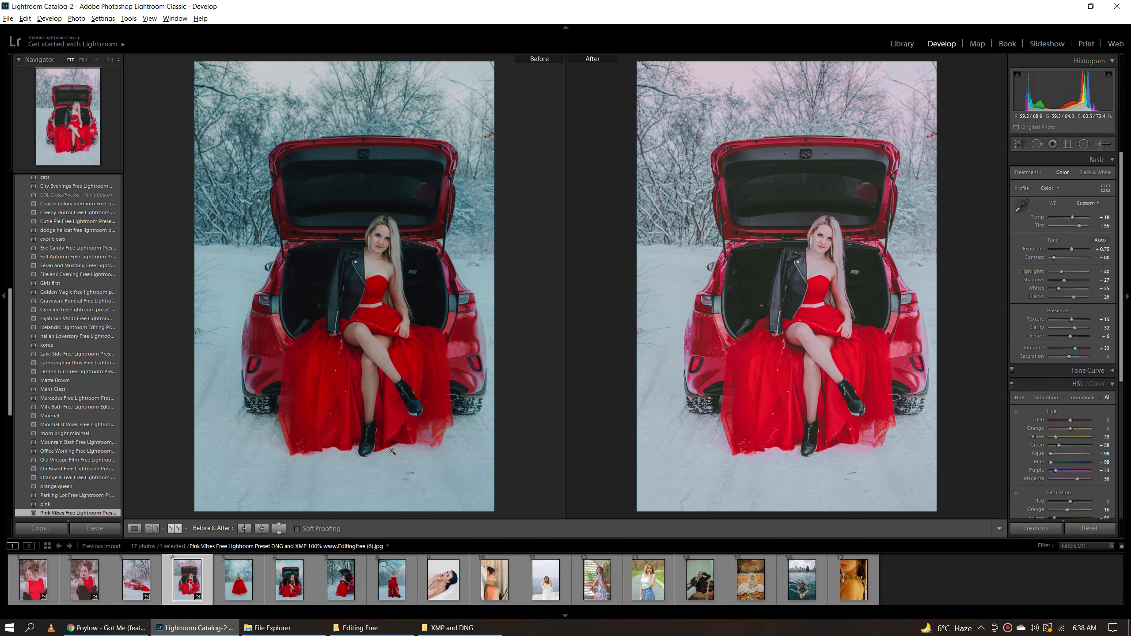
Apply Pink Vibes to the woman walking in snow and compare along her red dress.
click(248, 589)
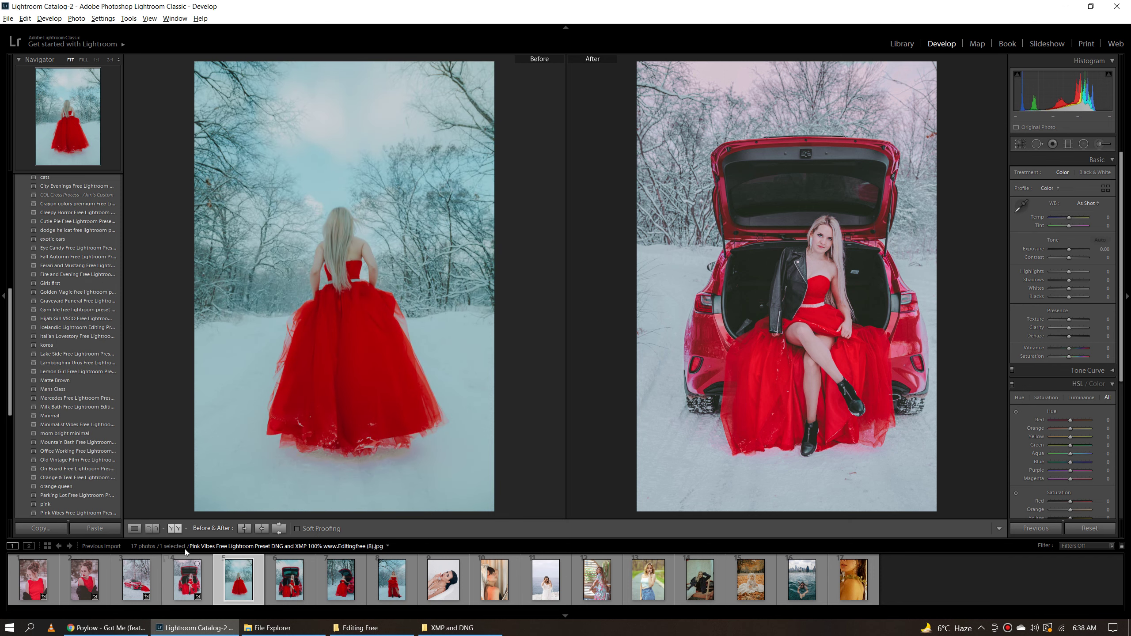
click(112, 513)
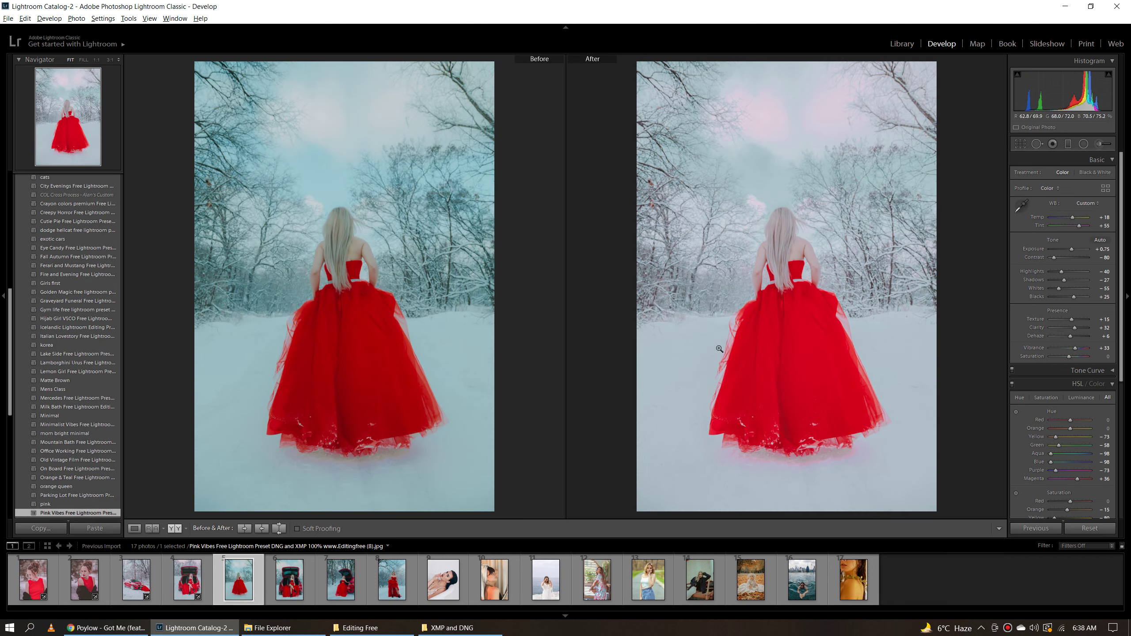
click(682, 353)
mouse_move(800, 319)
mouse_down()
mouse_move(817, 465)
mouse_move(833, 361)
mouse_move(803, 298)
mouse_up()
click(811, 404)
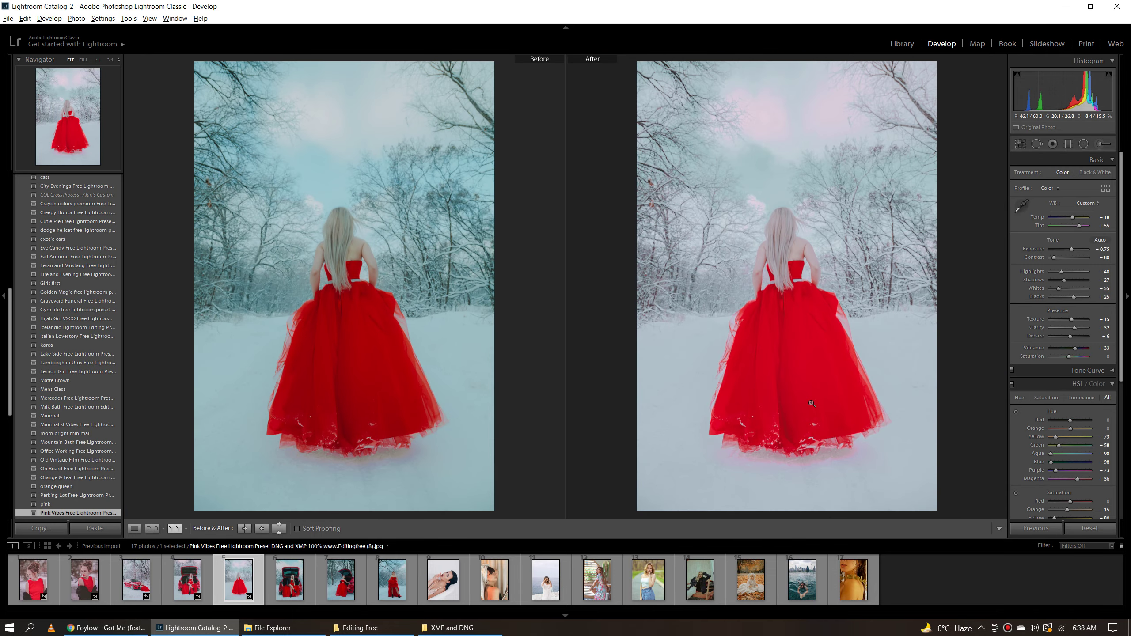
key(y)
click(289, 579)
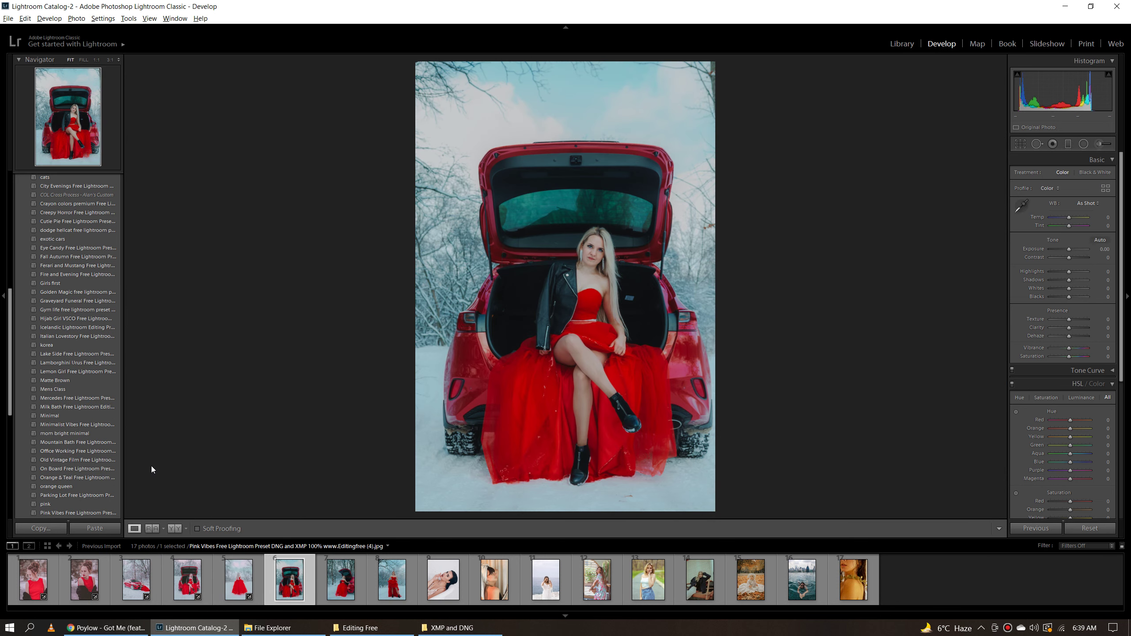
Apply Pink Vibes to the sixth photo and inspect it at full size.
click(88, 514)
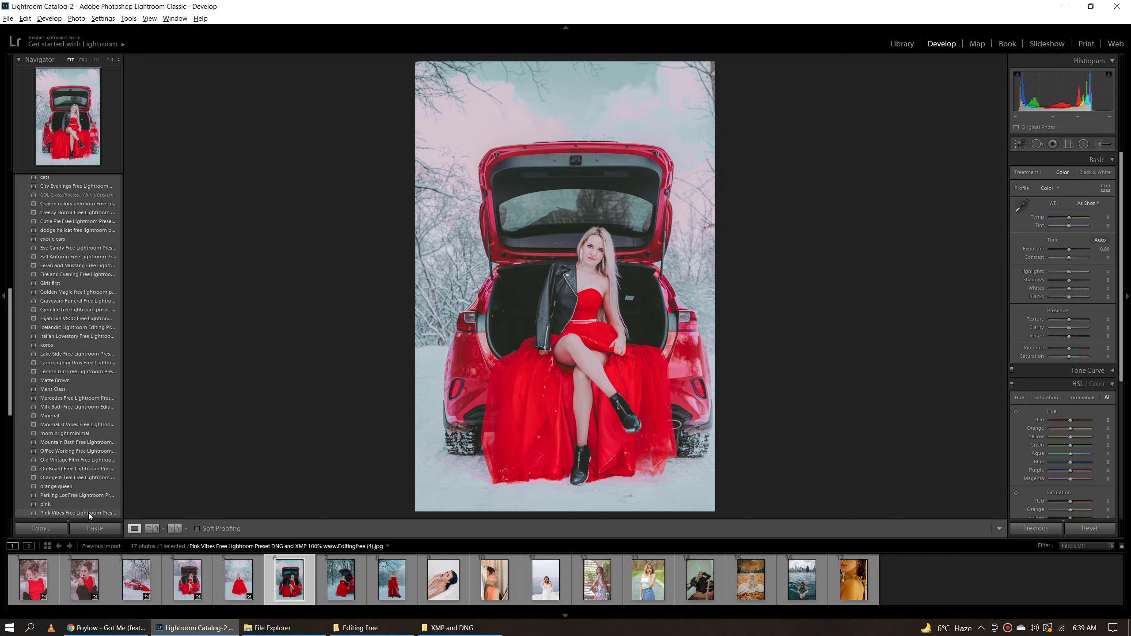
click(632, 240)
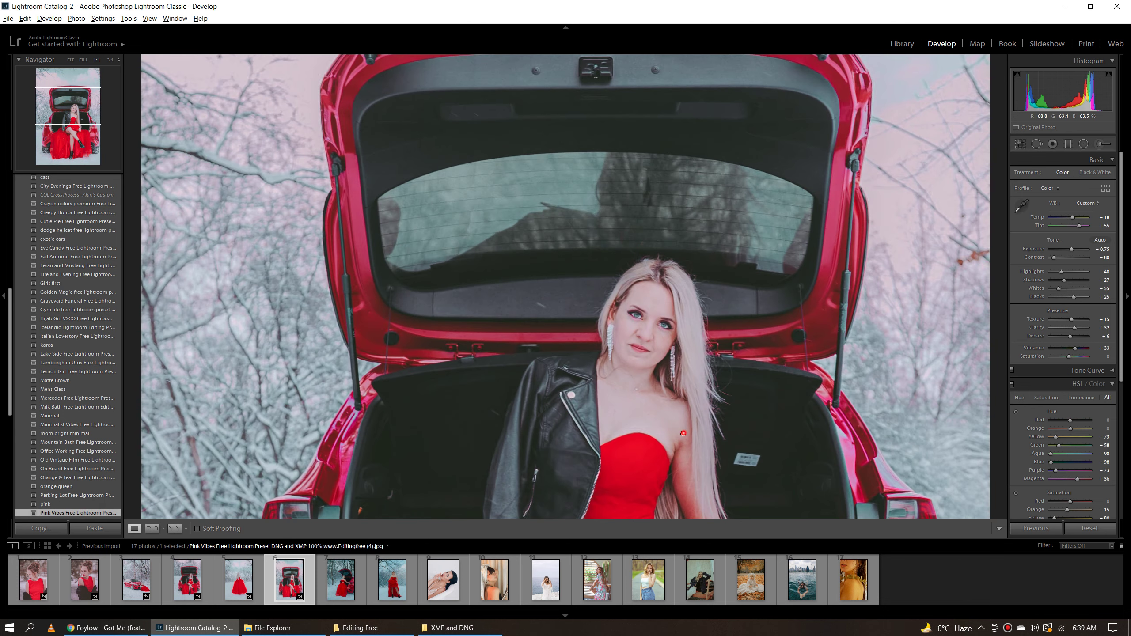
scroll(683, 434, down, 5)
scroll(701, 290, down, 3)
scroll(701, 291, down, 1)
click(701, 290)
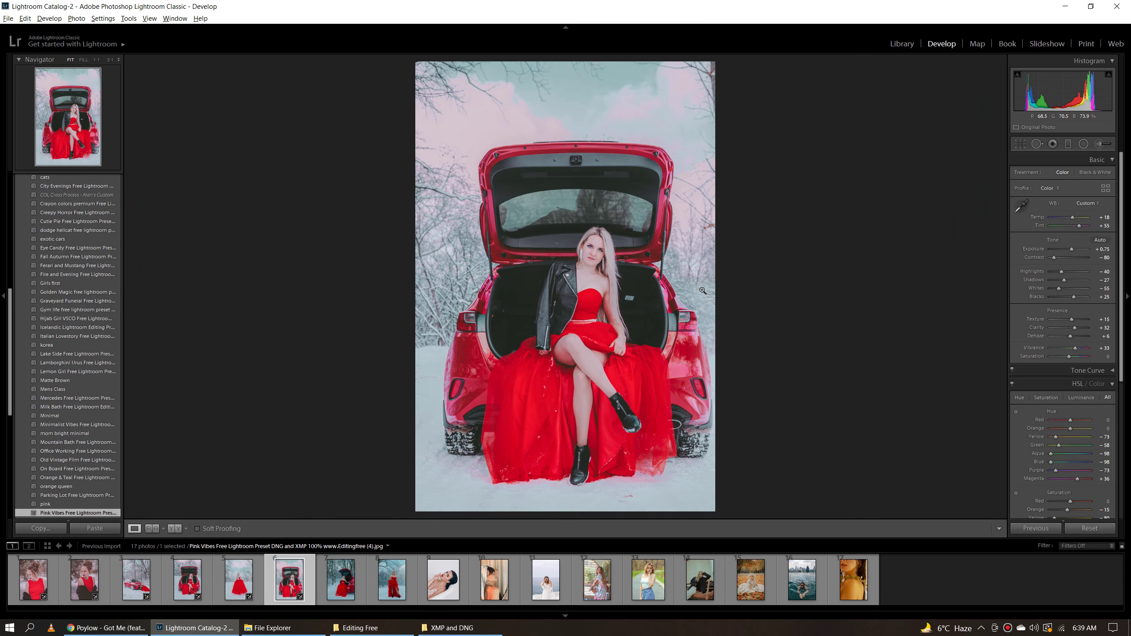
Give the woman-by-the-car photo Pink Vibes and compare her dress and the car before and after.
click(359, 580)
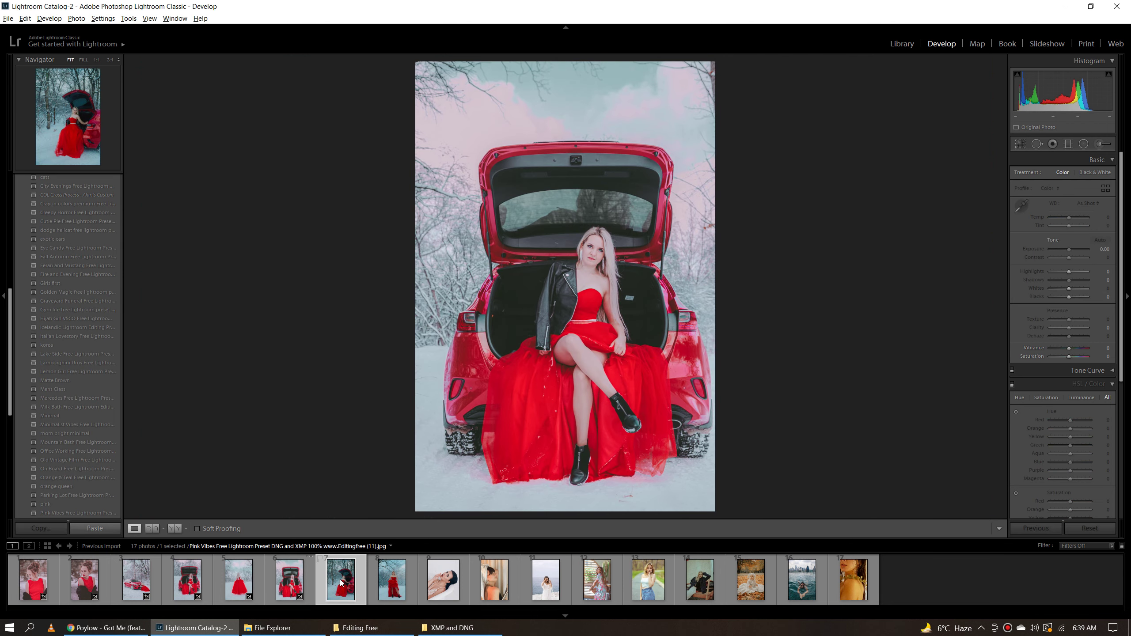
click(574, 272)
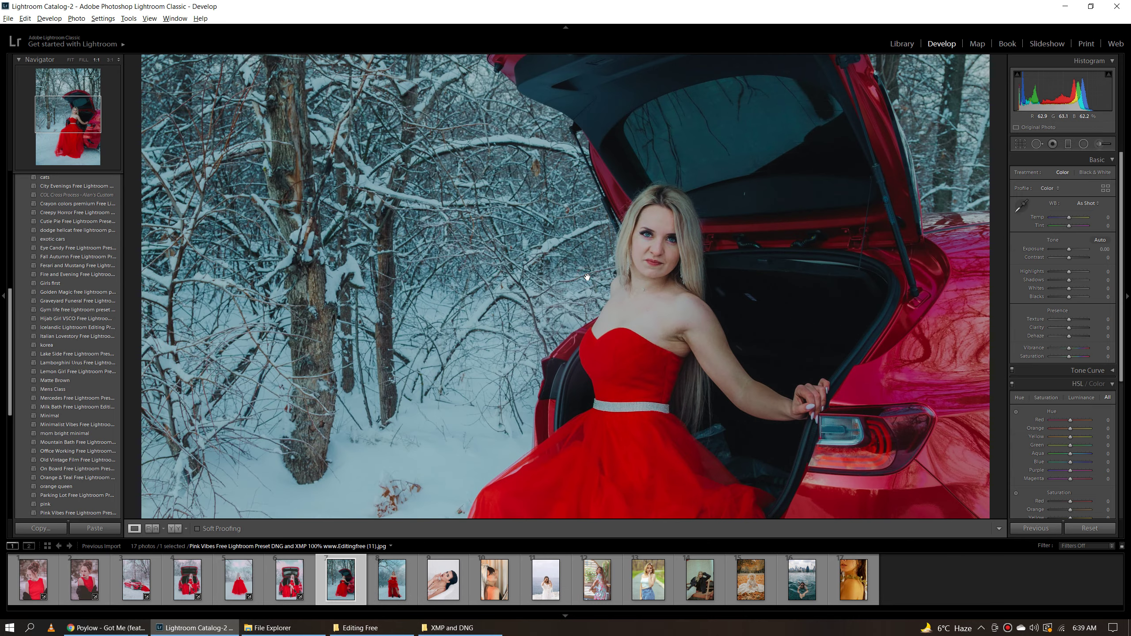
click(85, 511)
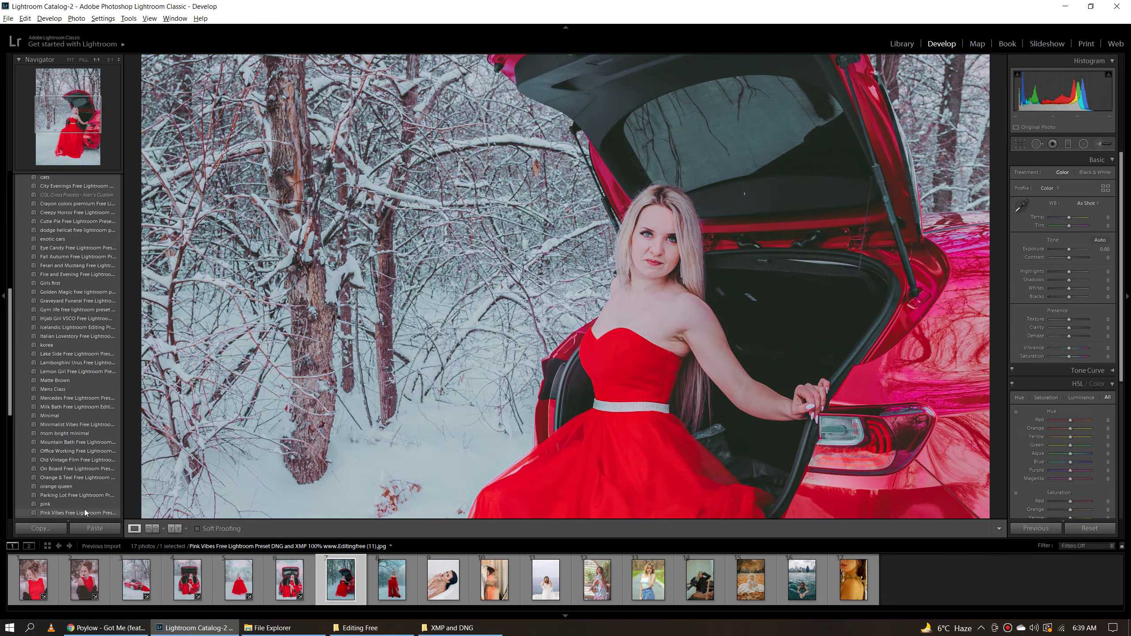
click(85, 512)
click(601, 289)
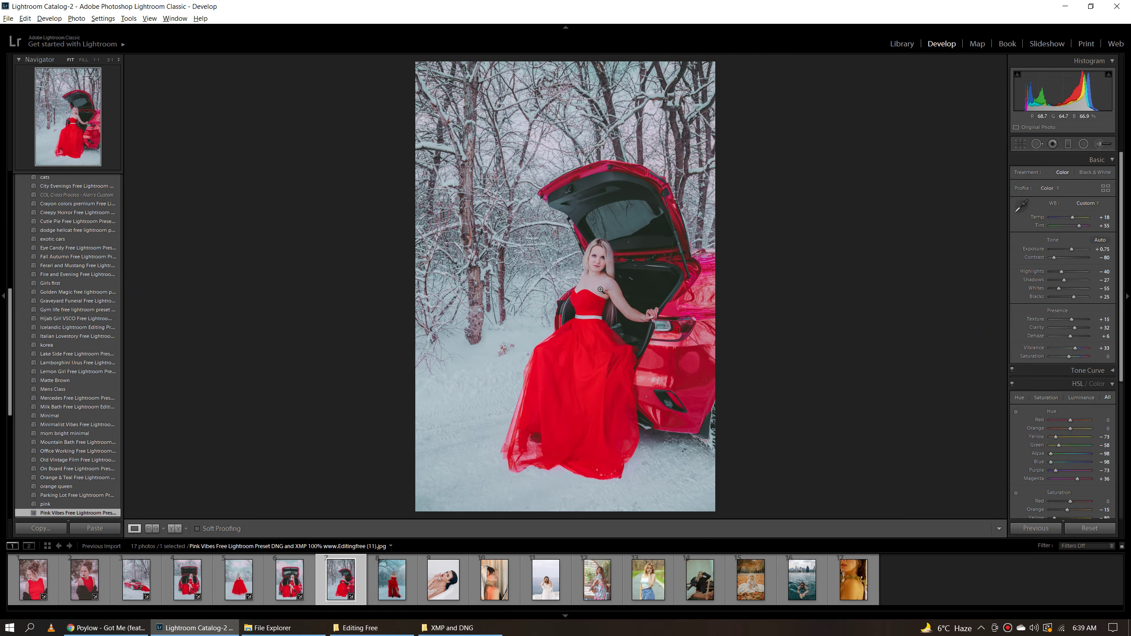
key(y)
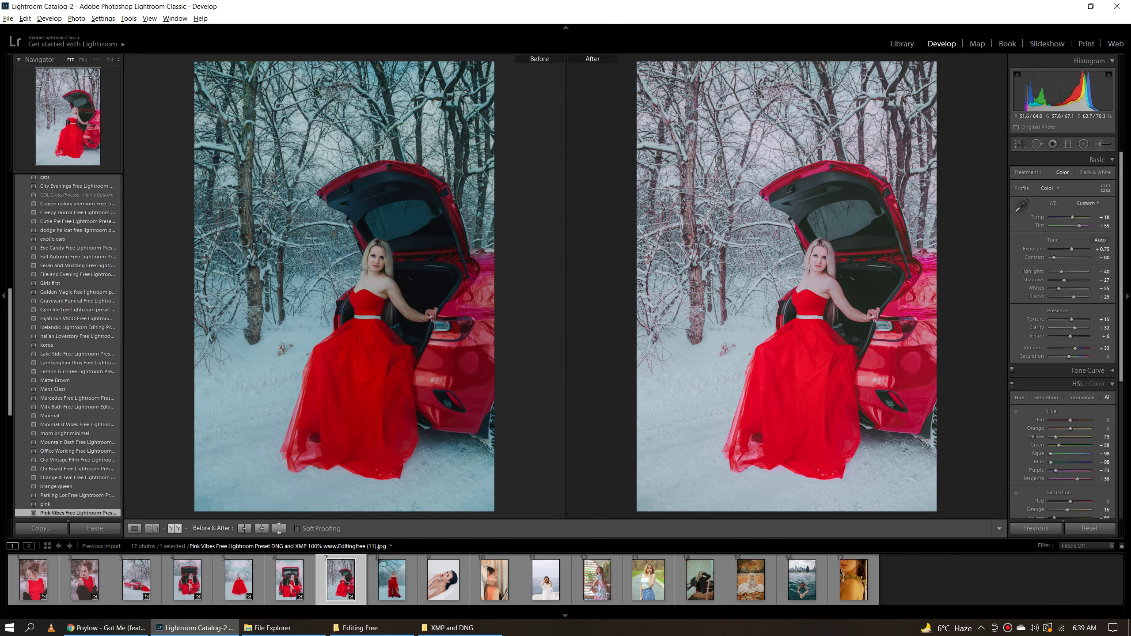
click(643, 283)
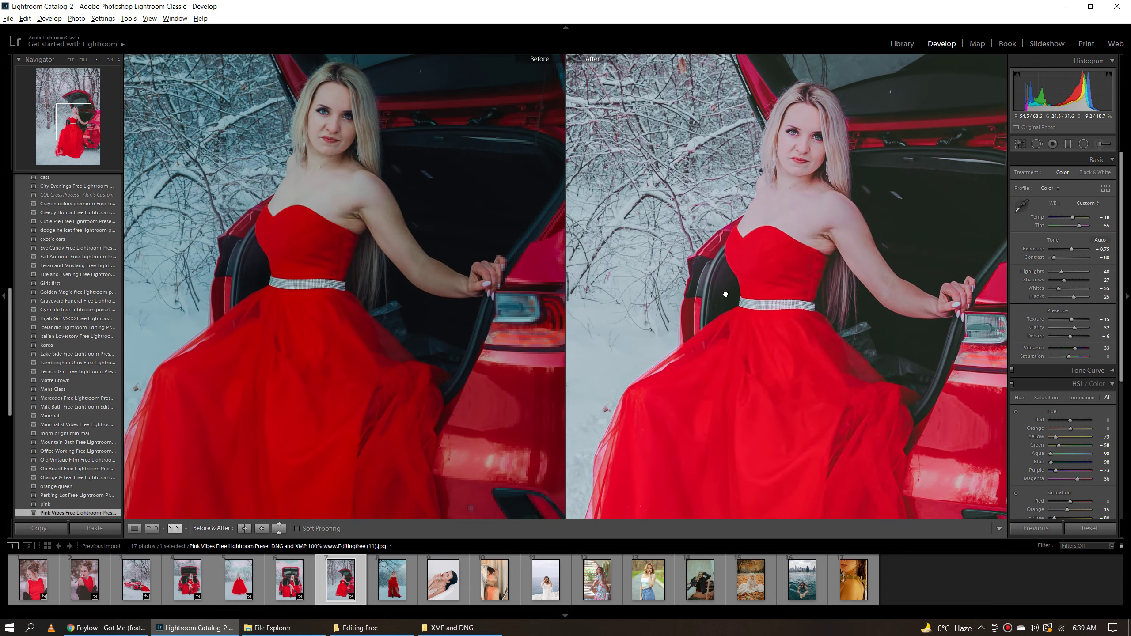
drag(726, 294, 697, 185)
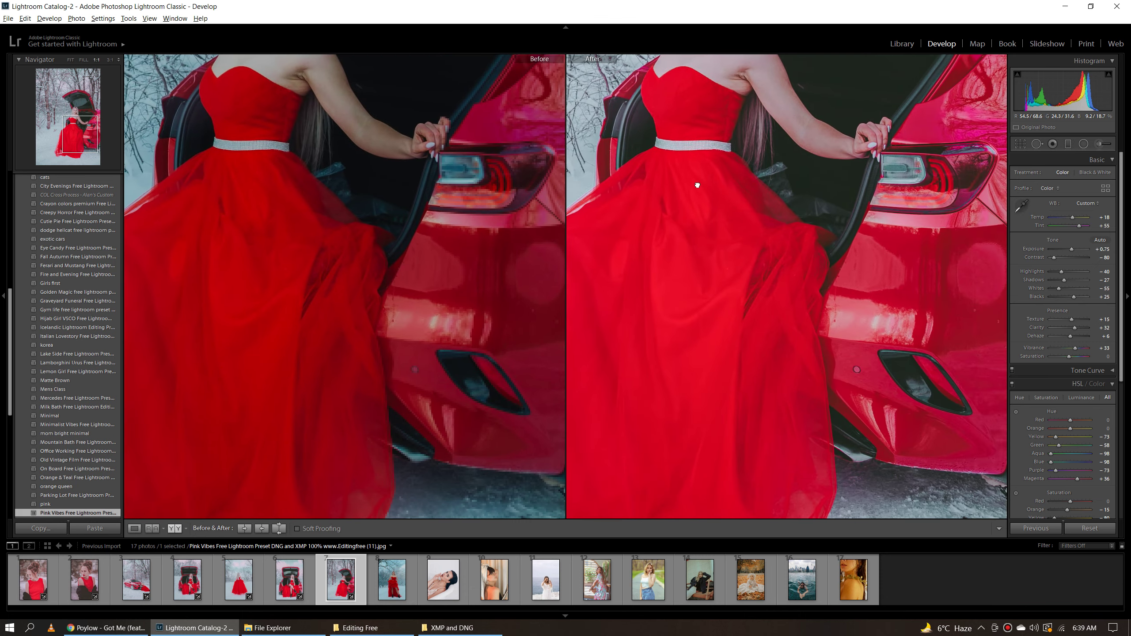
click(699, 187)
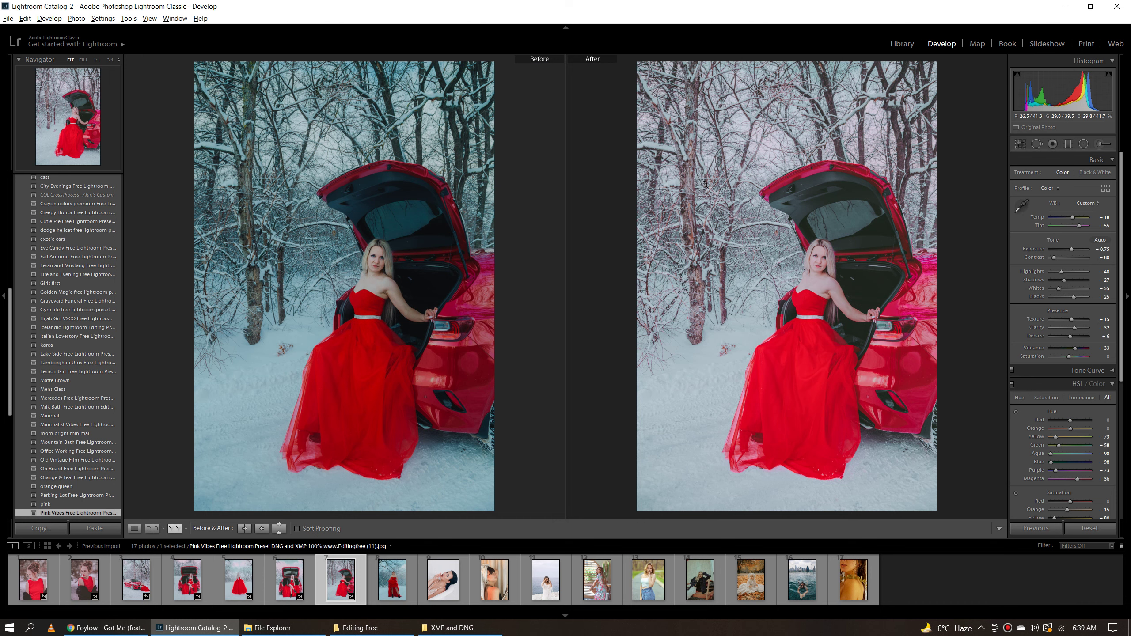
Apply Pink Vibes to the woman standing in snow, comparing her upper body in both versions.
click(392, 579)
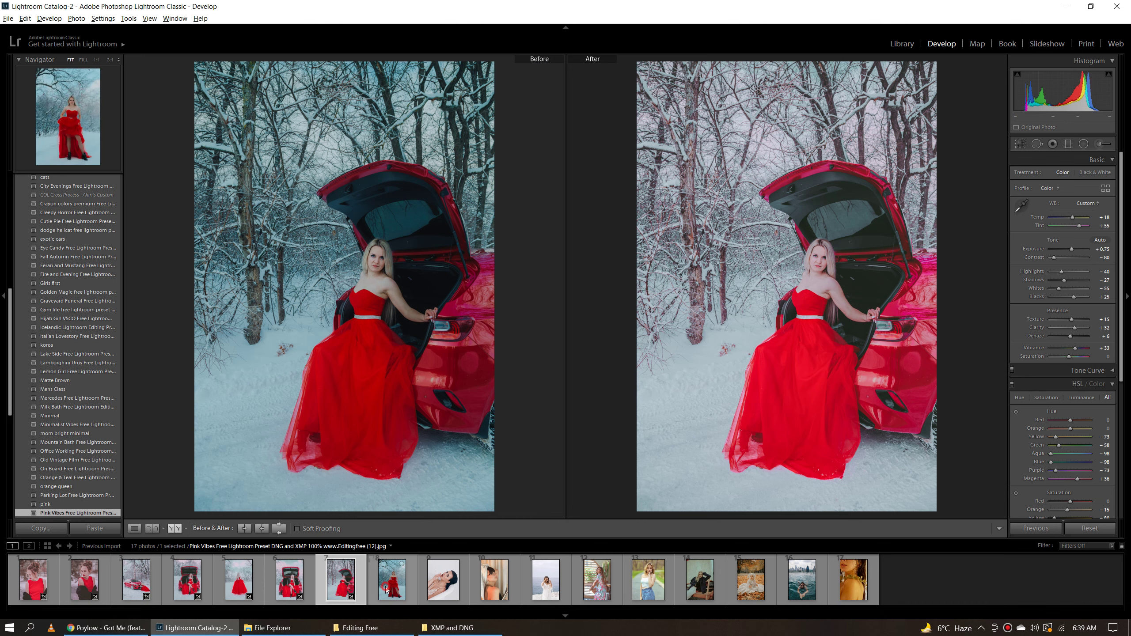
click(372, 294)
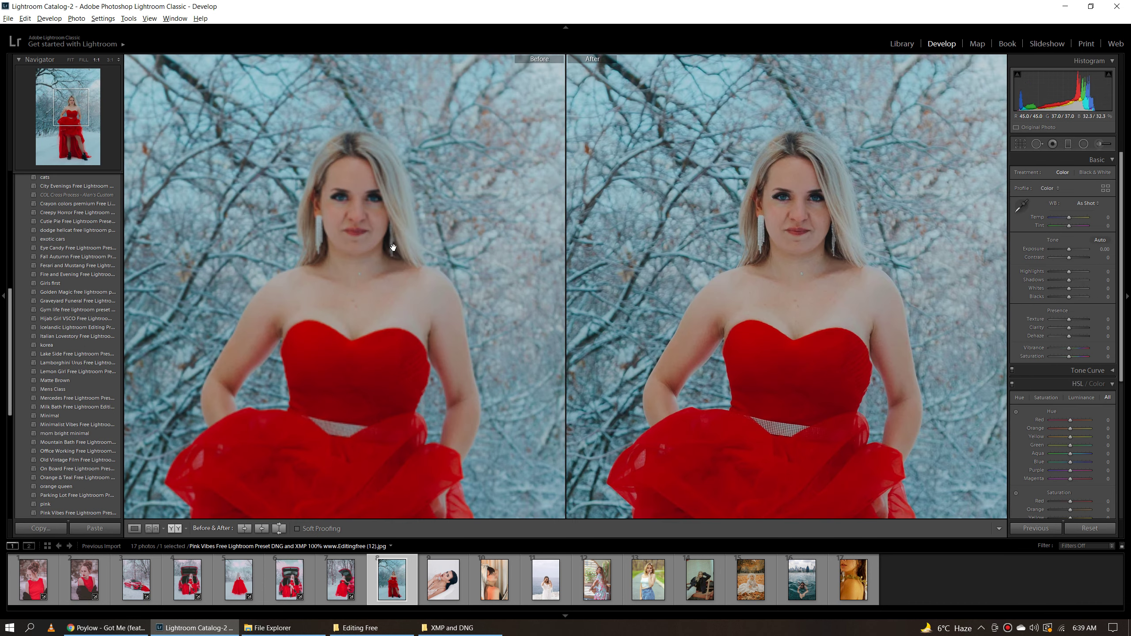
click(104, 513)
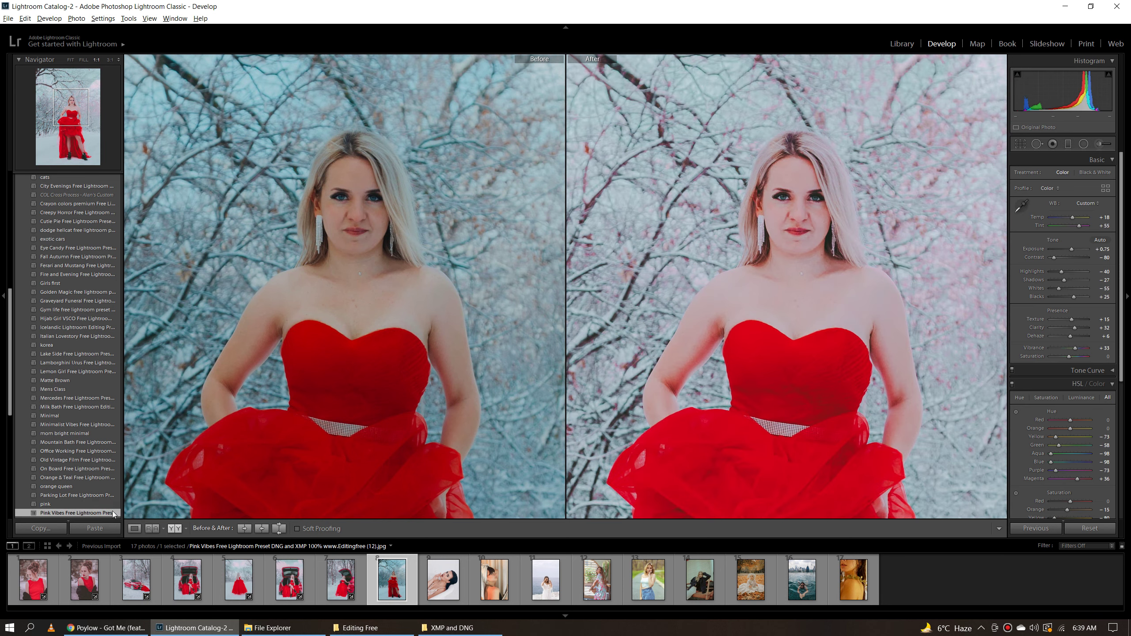
click(674, 305)
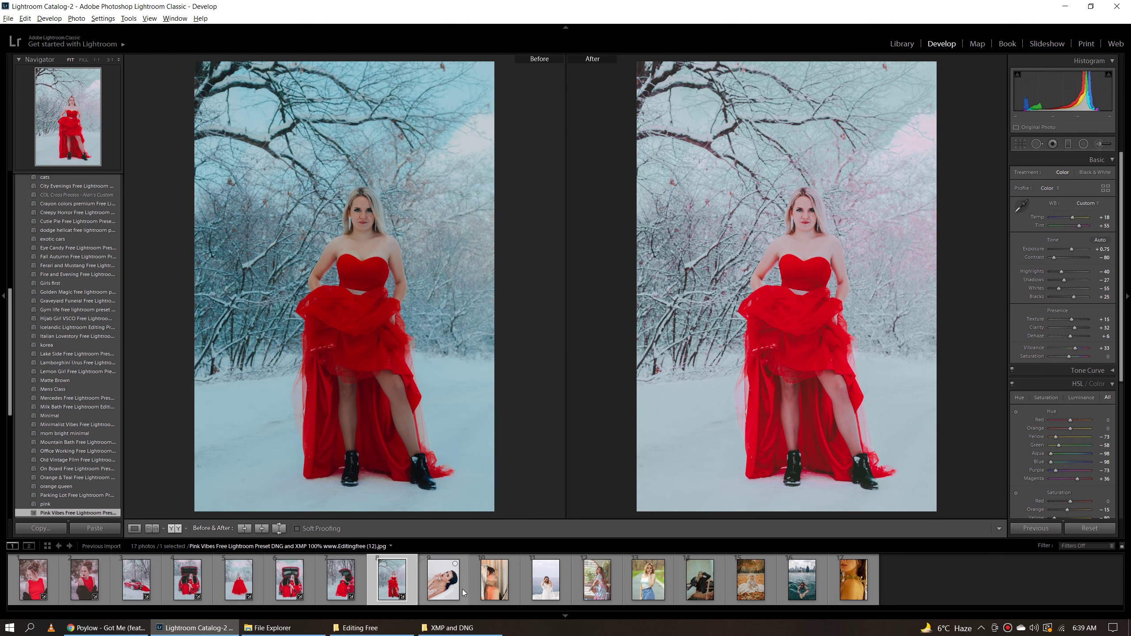
click(449, 580)
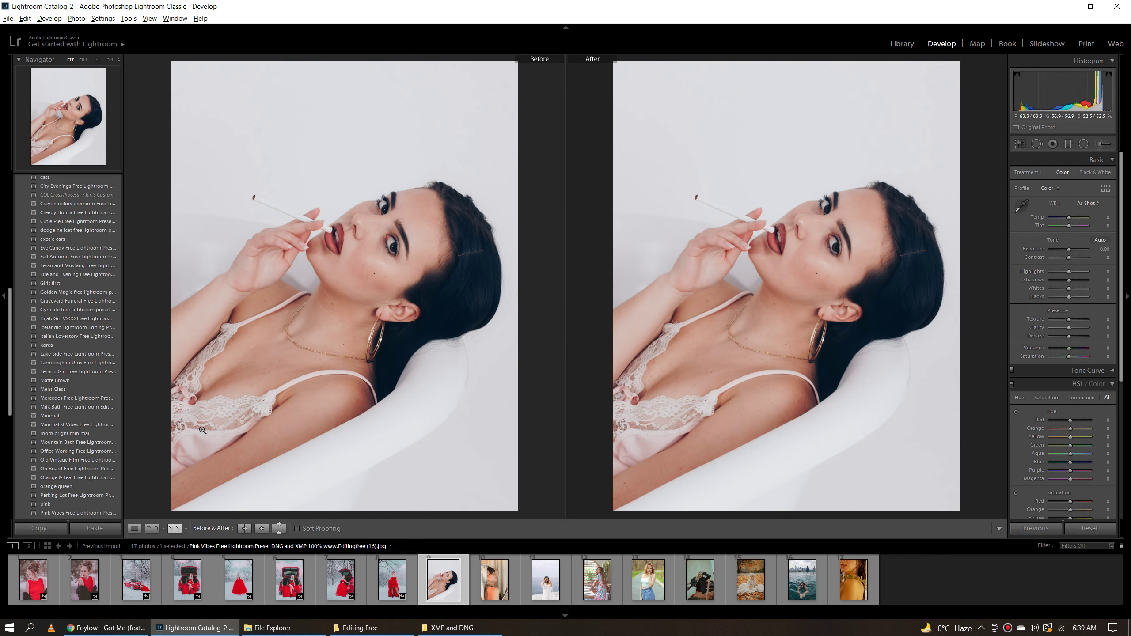
Apply Pink Vibes to the reclining woman's portrait and inspect her face at full size.
key(y)
click(102, 515)
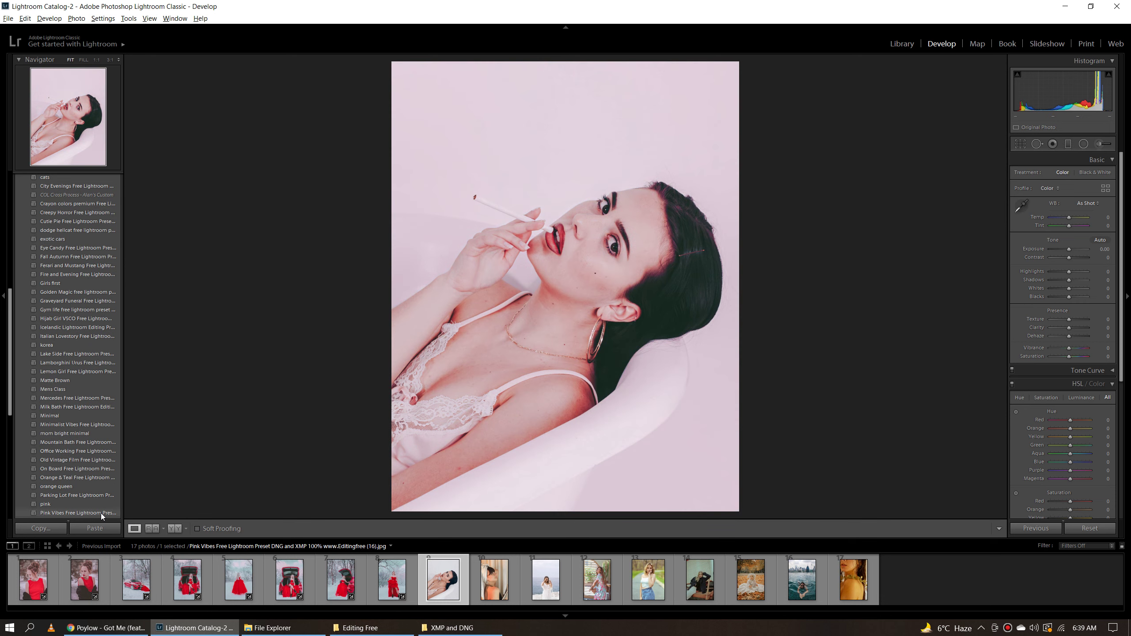
click(107, 514)
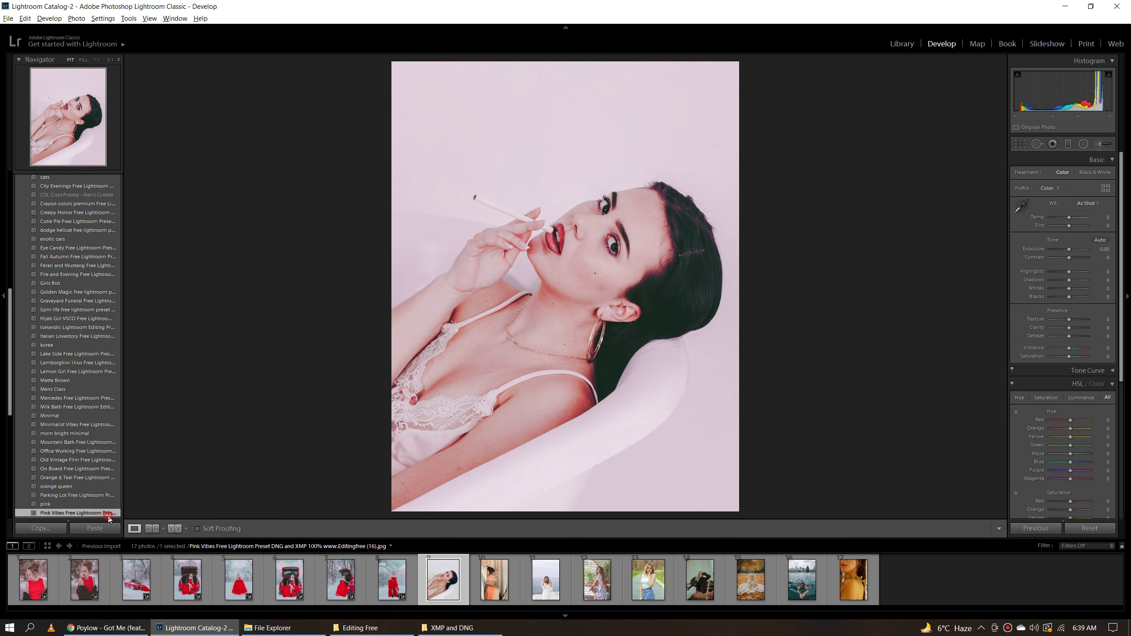
click(530, 244)
drag(698, 347, 693, 296)
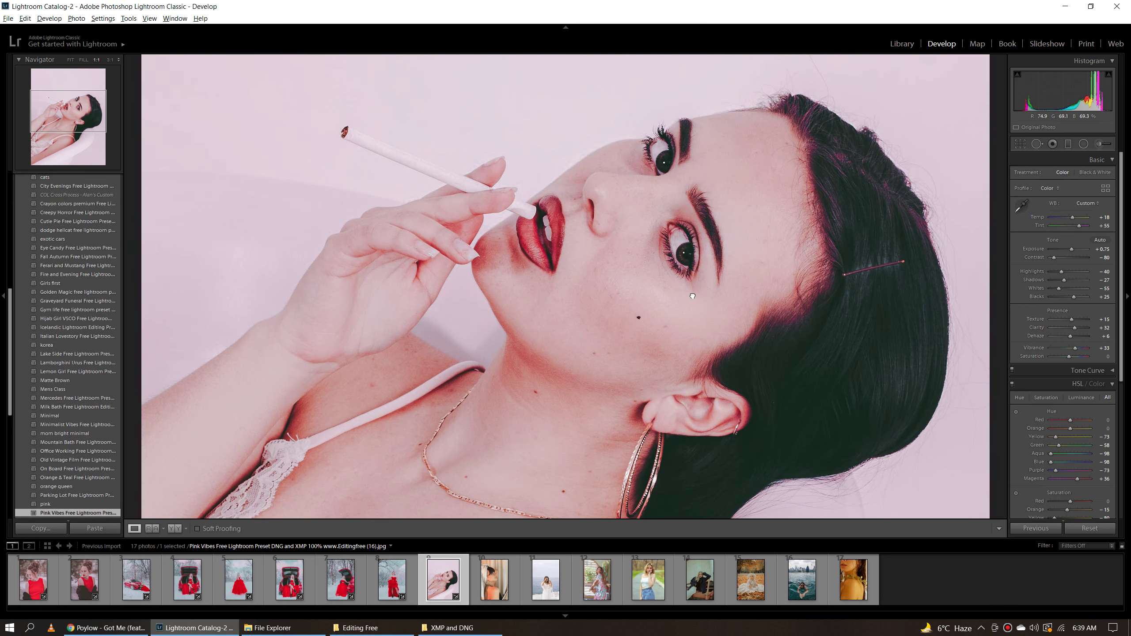
Compare her face in the original and Pink Vibes versions, then fit both.
key(y)
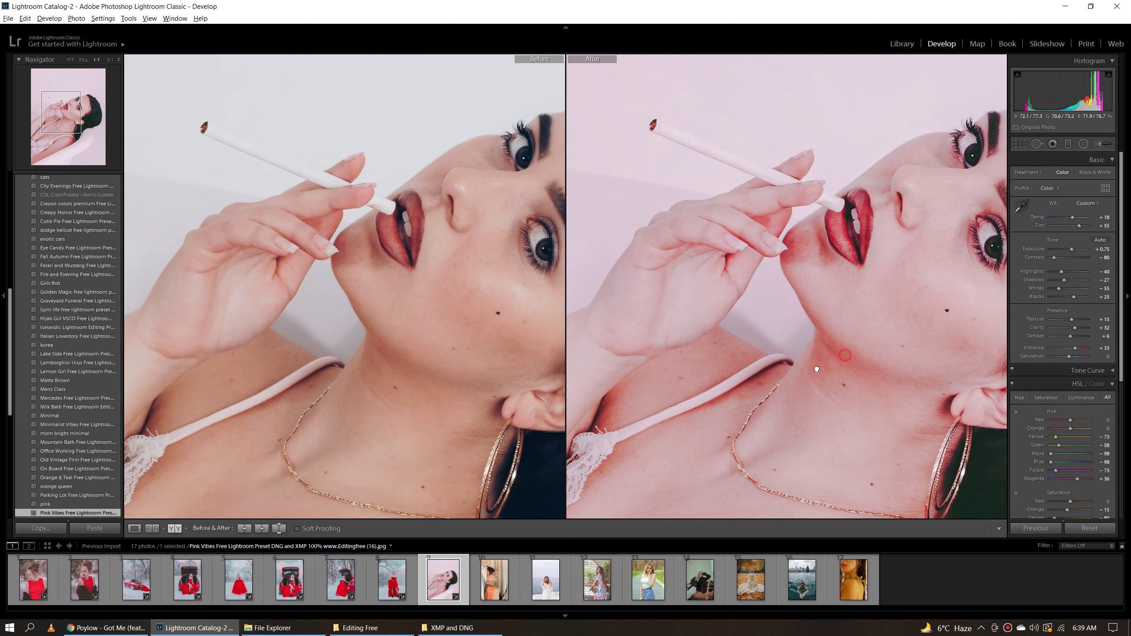
drag(689, 298, 806, 397)
click(806, 397)
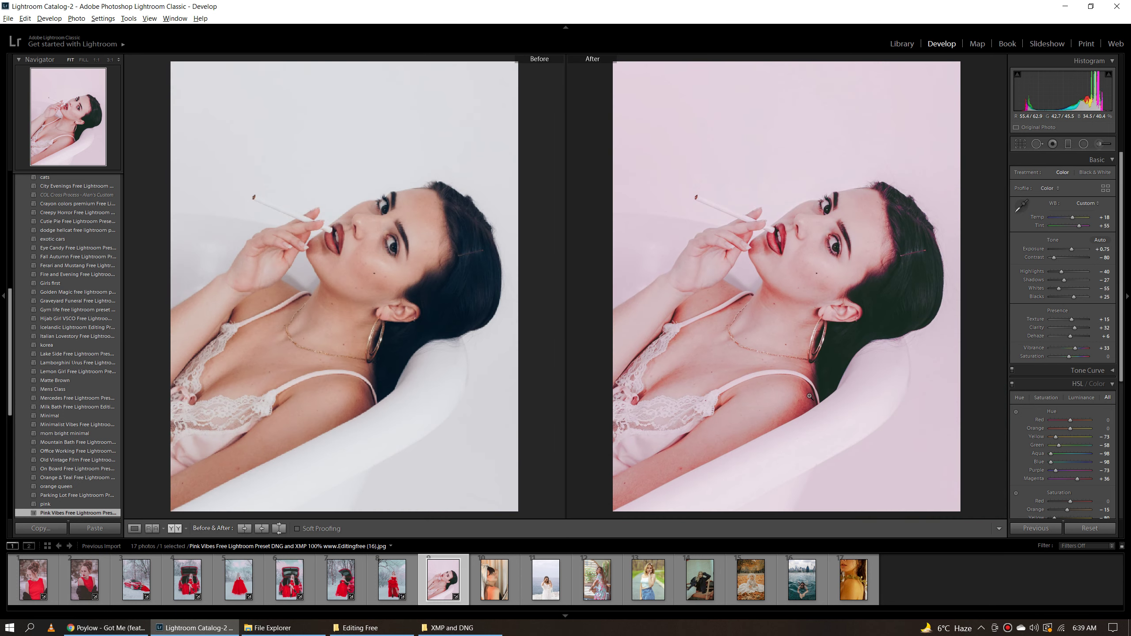
key(y)
click(495, 584)
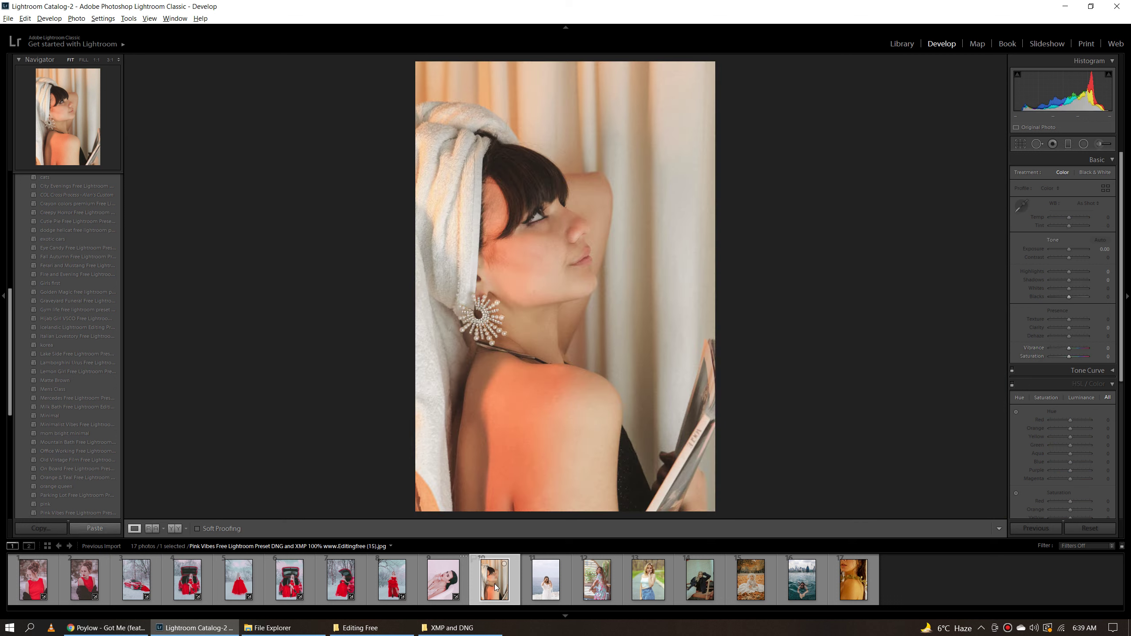
Apply Pink Vibes to the towel-wrapped portrait and compare her face before and after up close.
click(583, 244)
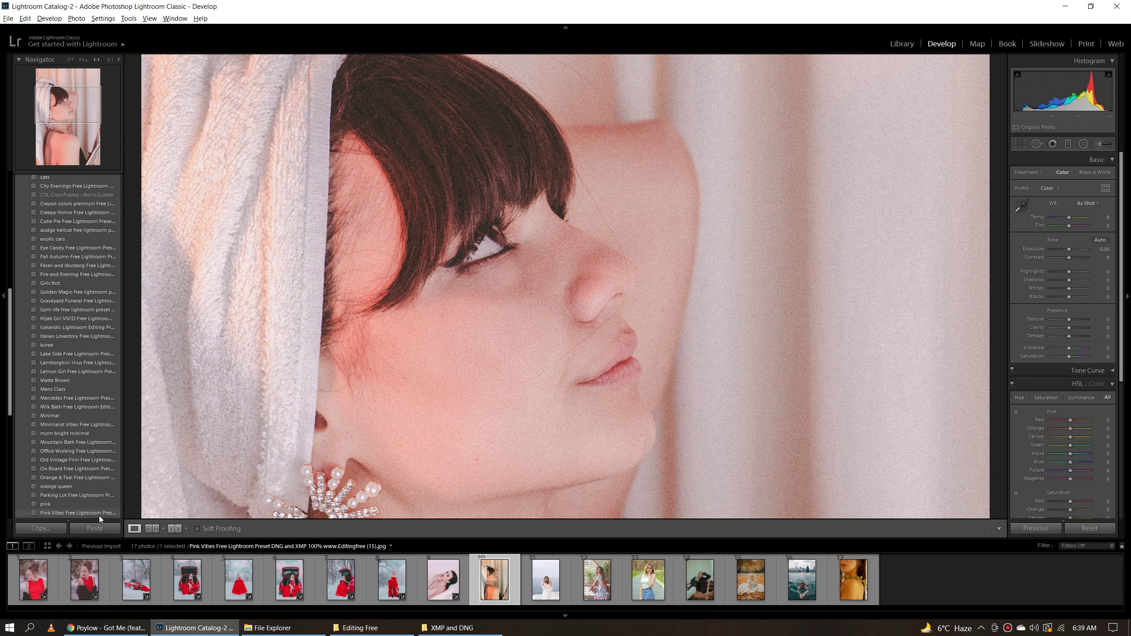
click(104, 515)
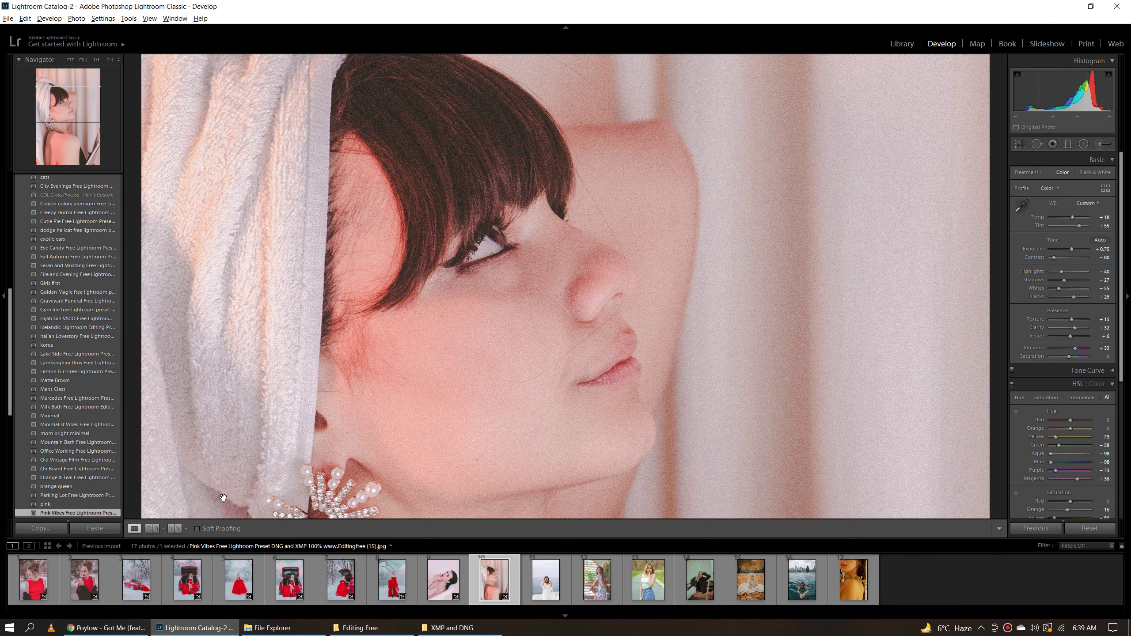
key(y)
drag(605, 367, 814, 329)
click(814, 329)
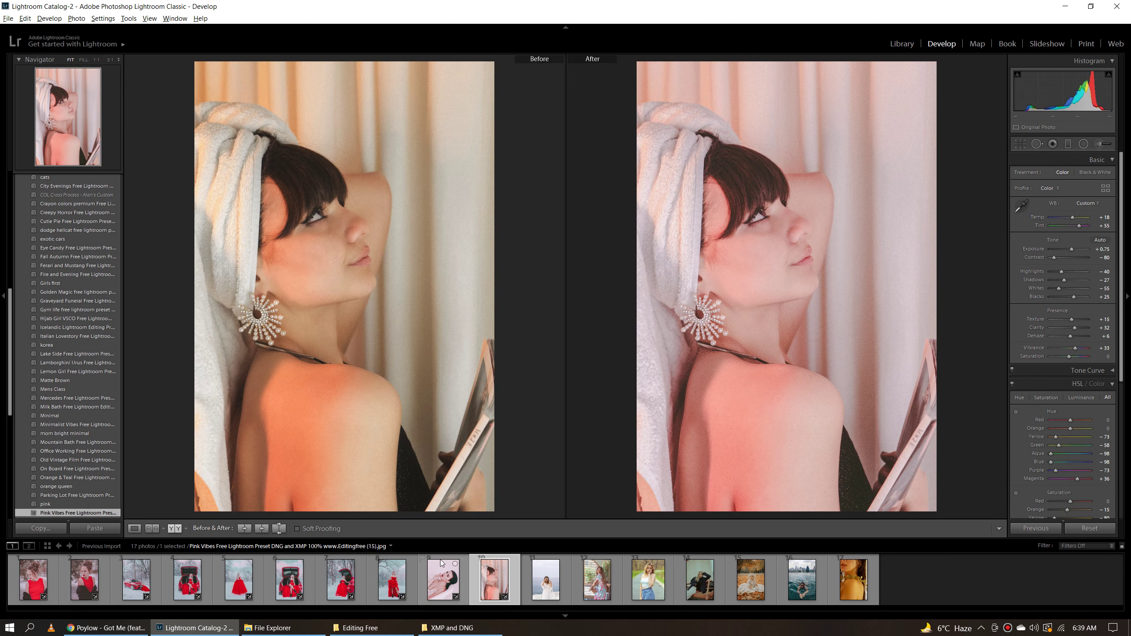
click(557, 585)
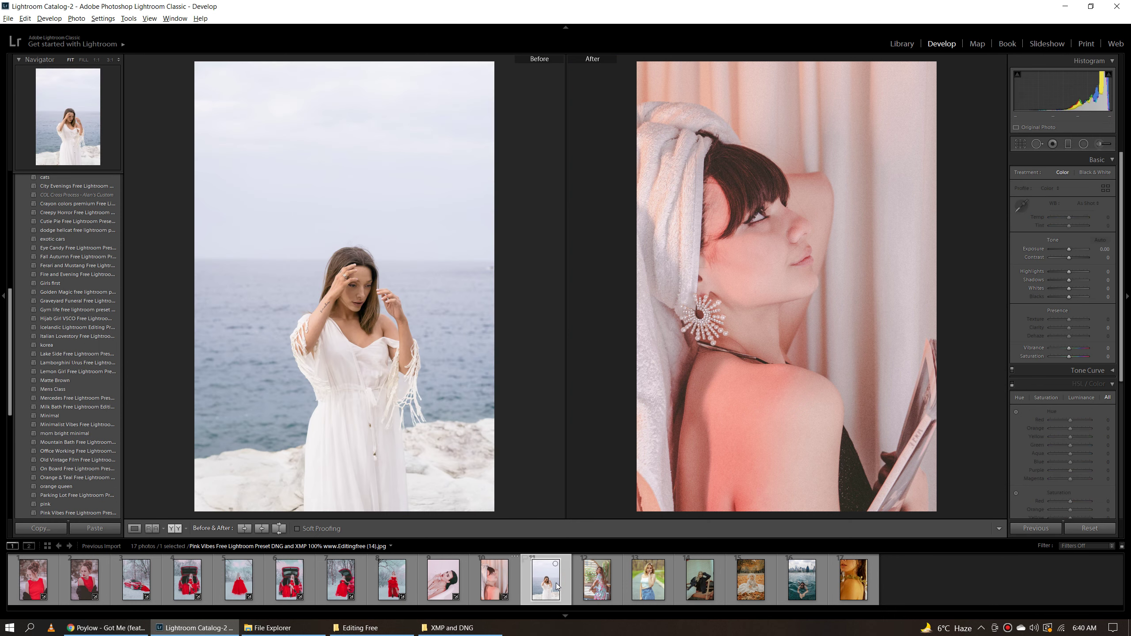
Apply Pink Vibes to the seaside white-dress photo and inspect her face at full size.
click(800, 331)
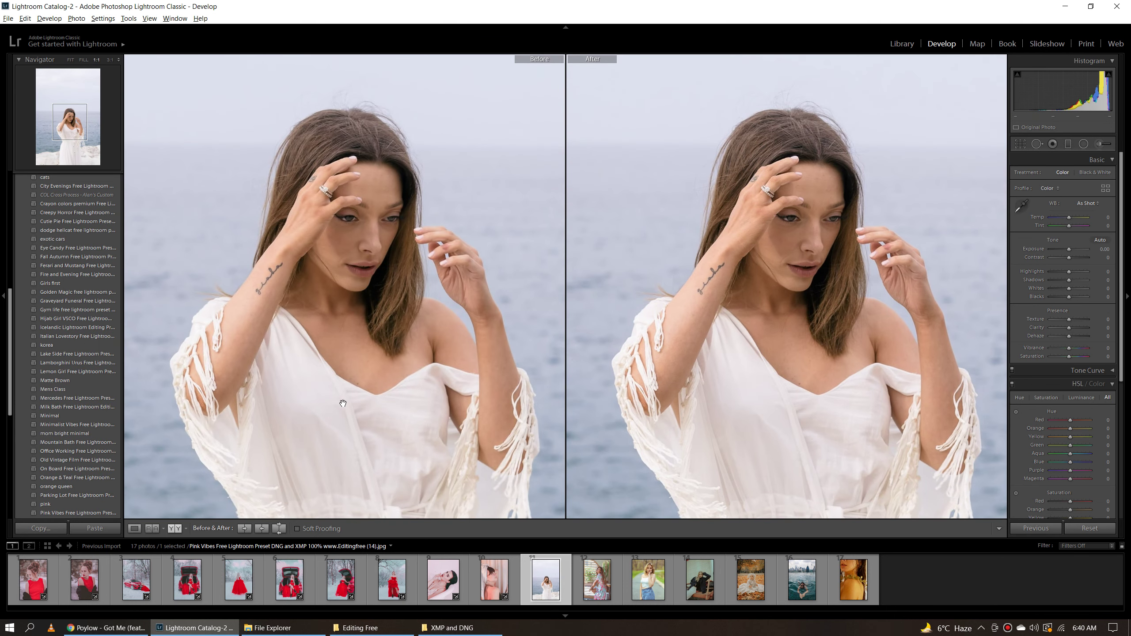
click(106, 515)
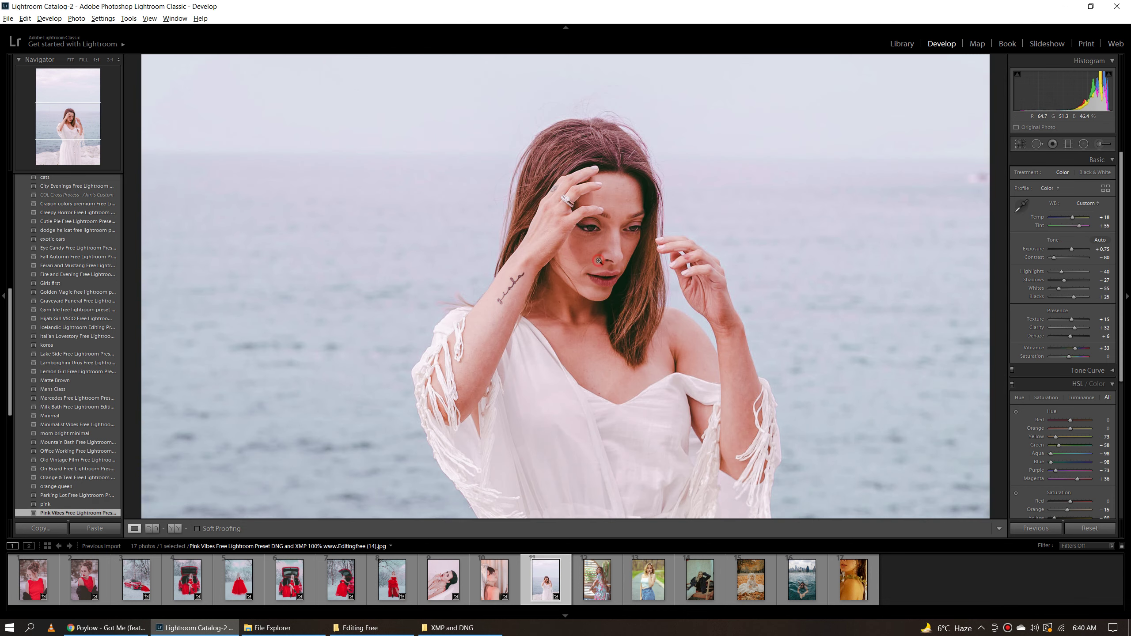
click(600, 262)
mouse_move(620, 396)
mouse_down()
mouse_move(644, 275)
mouse_move(652, 332)
mouse_up()
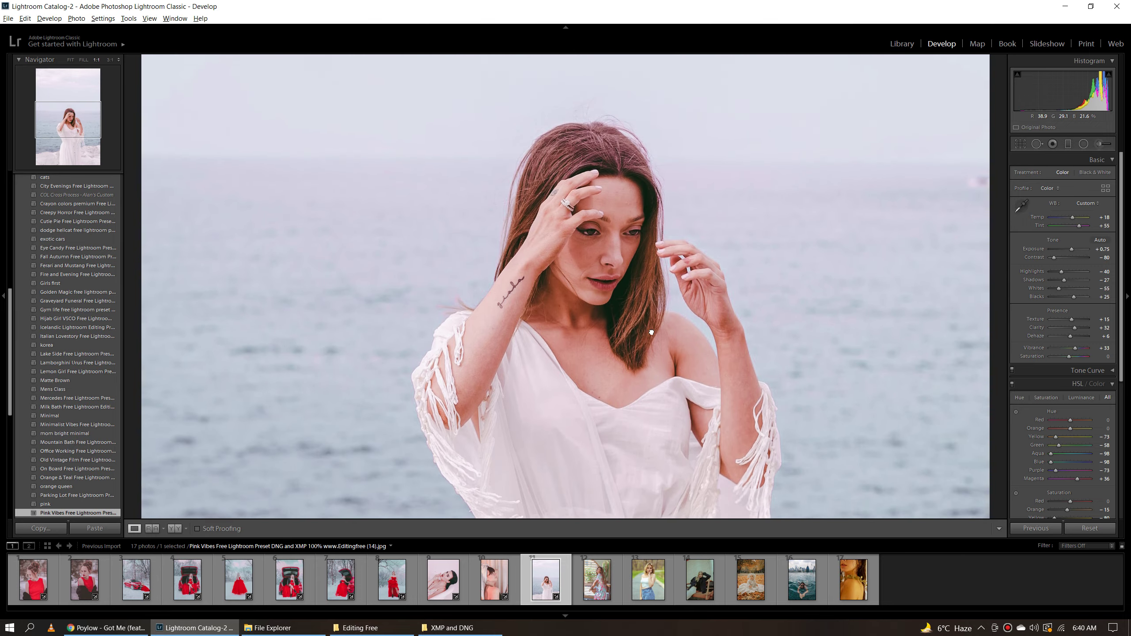
click(599, 580)
drag(657, 221, 652, 404)
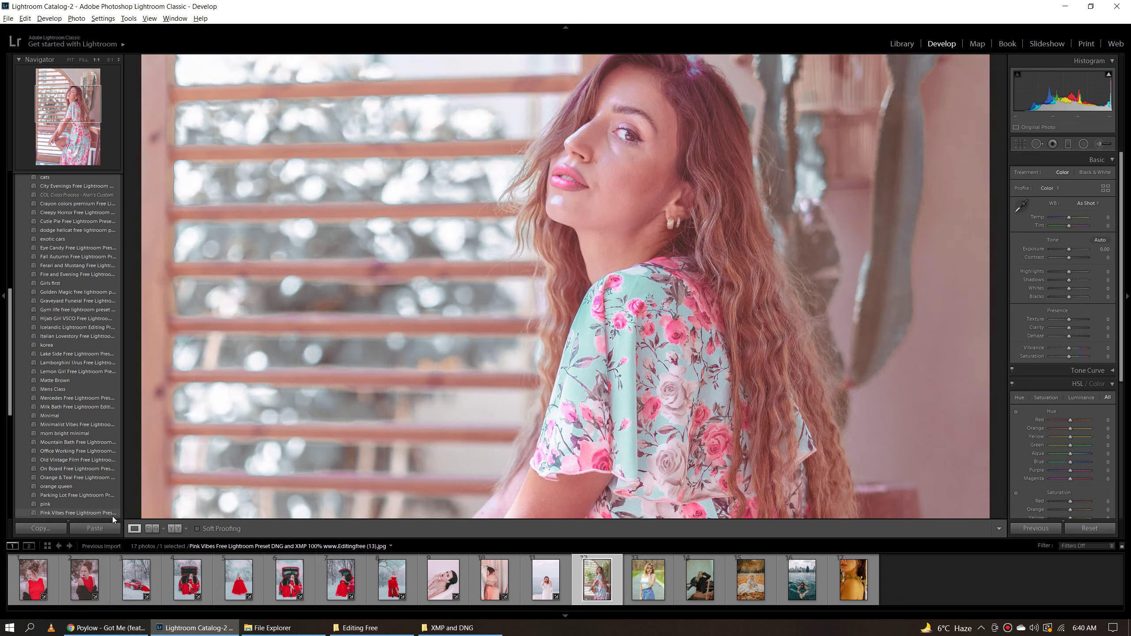
Apply Pink Vibes to the floral-dress portrait and compare her face before and after.
click(112, 516)
click(606, 282)
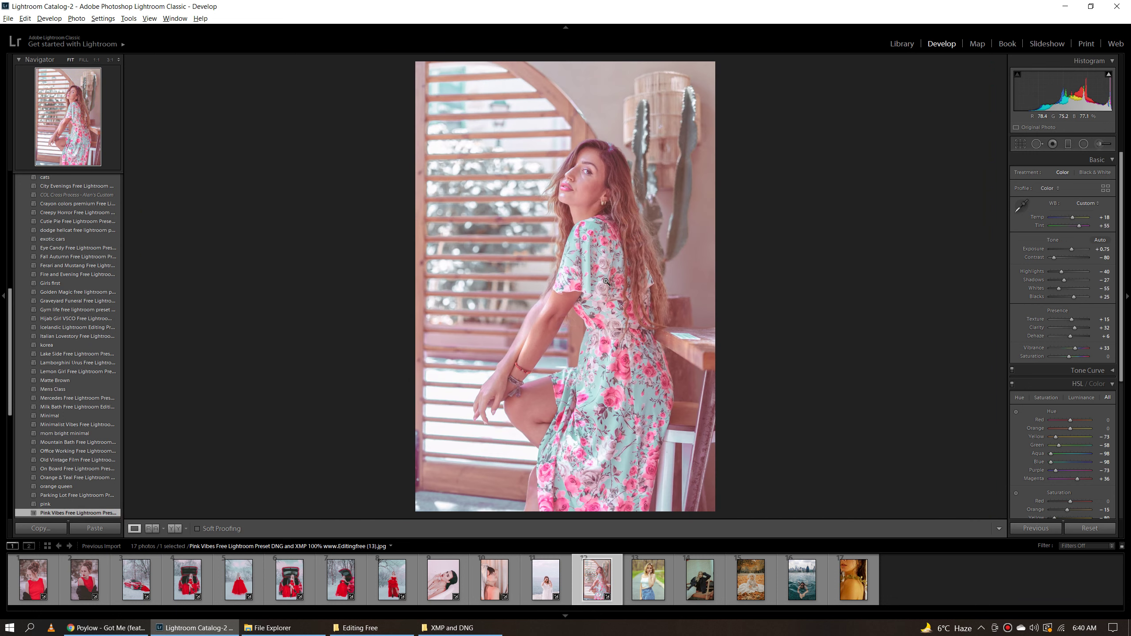
key(y)
click(841, 194)
drag(870, 325, 921, 274)
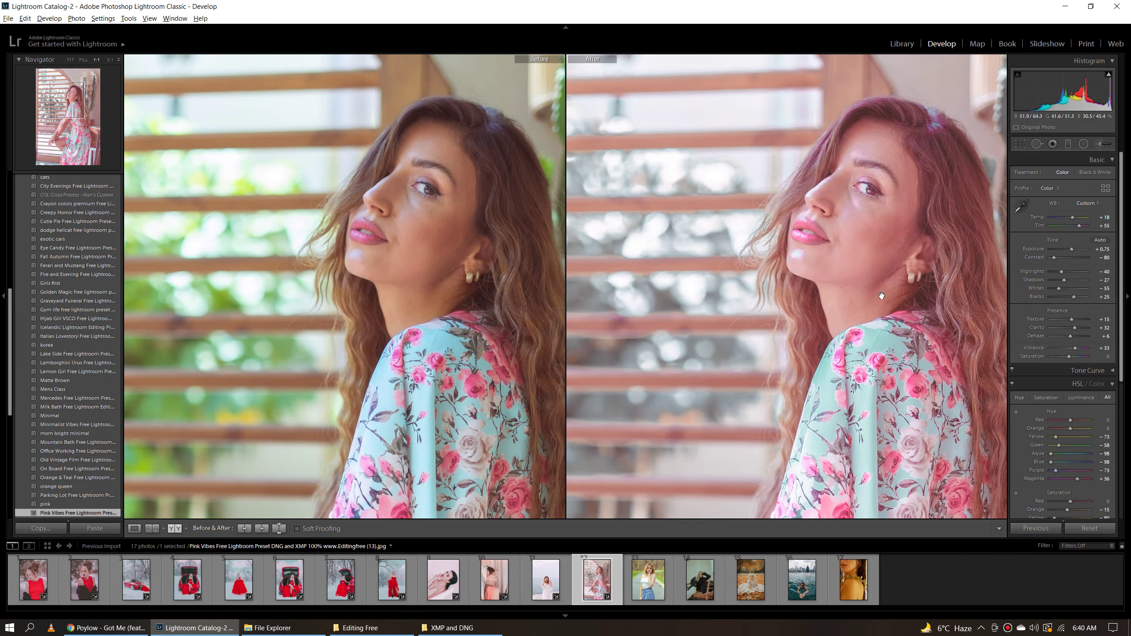
click(881, 296)
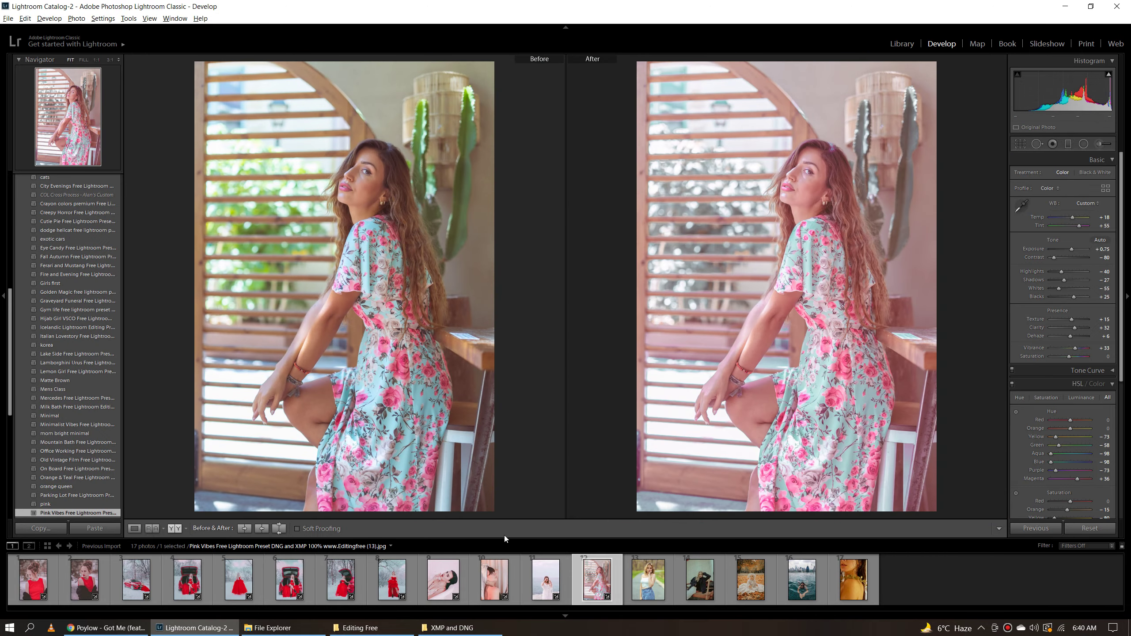
Give the blonde woman in jeans Pink Vibes, comparing her face up close in both versions.
click(638, 578)
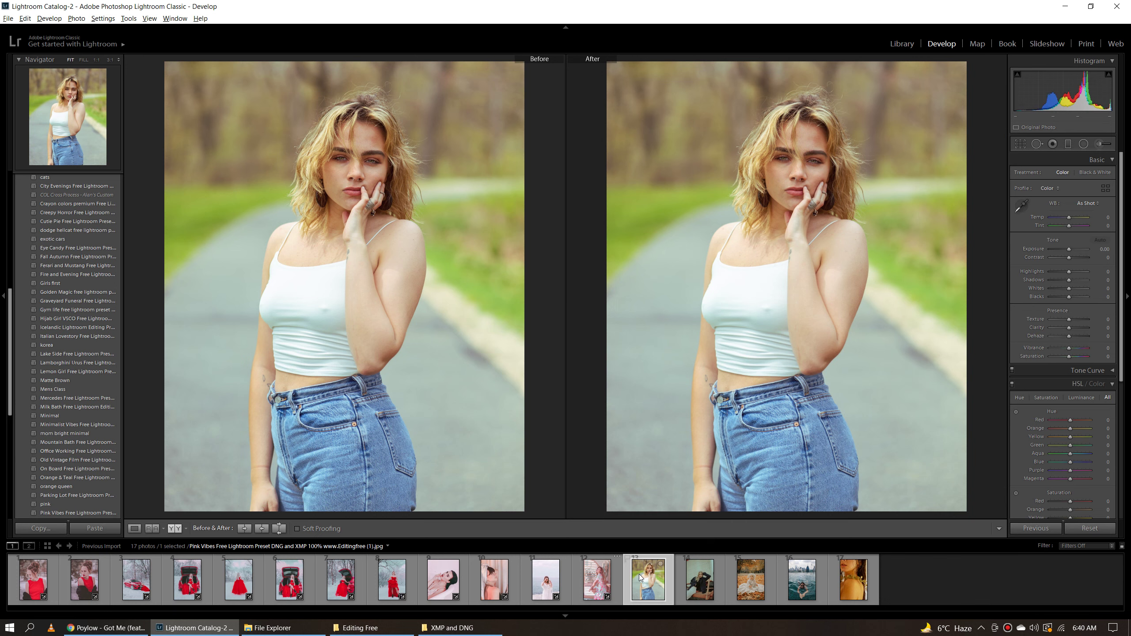
click(373, 155)
drag(358, 218, 401, 263)
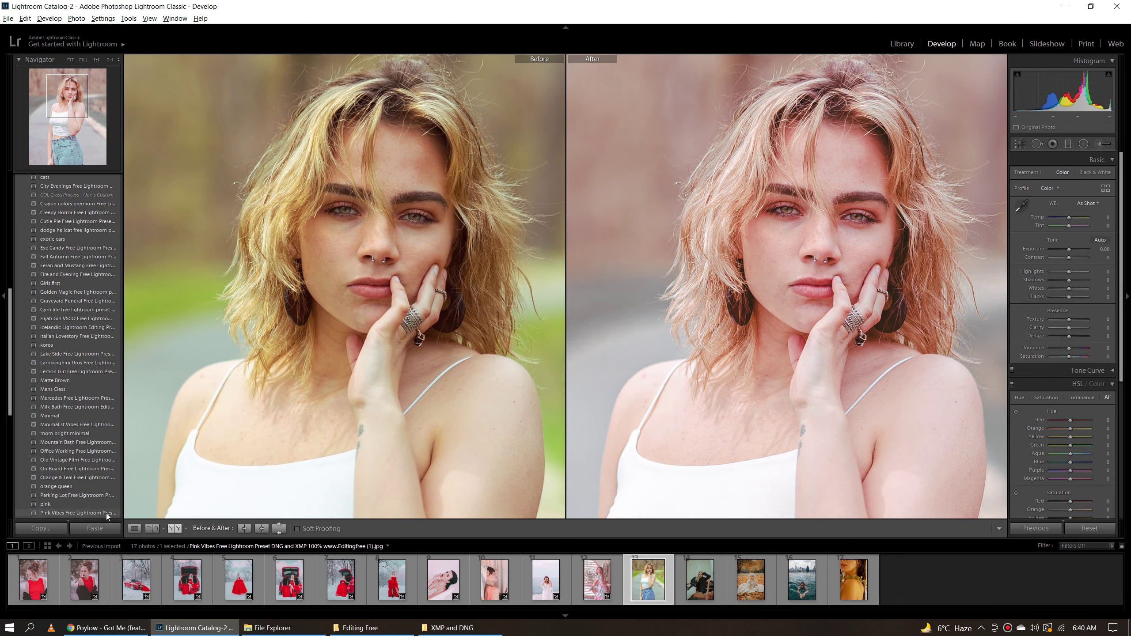
click(106, 513)
click(812, 281)
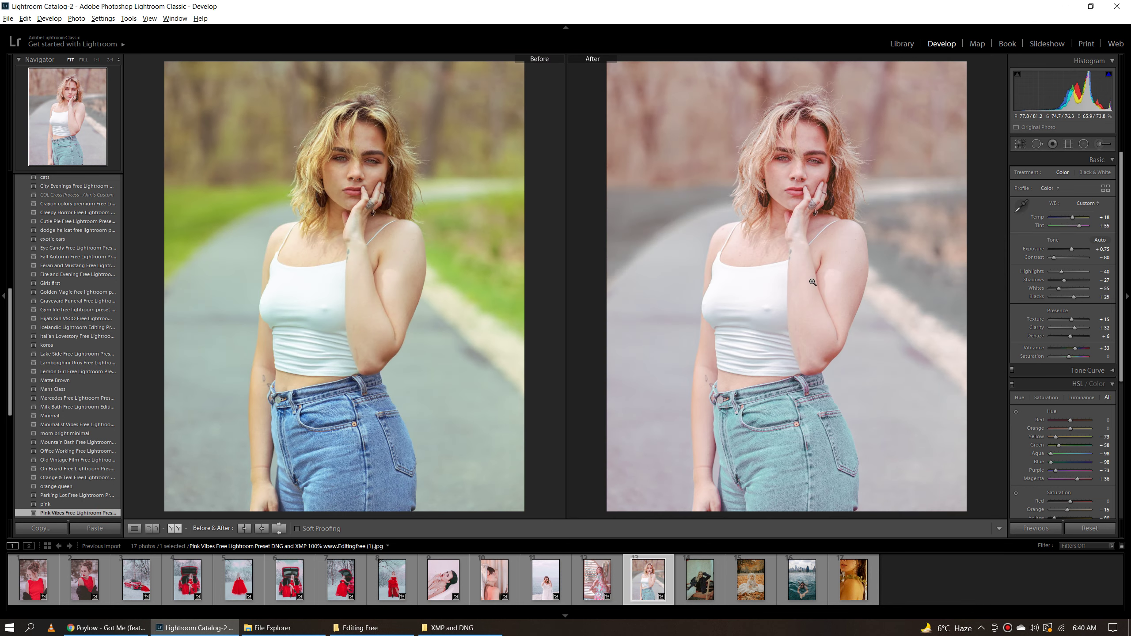
click(703, 595)
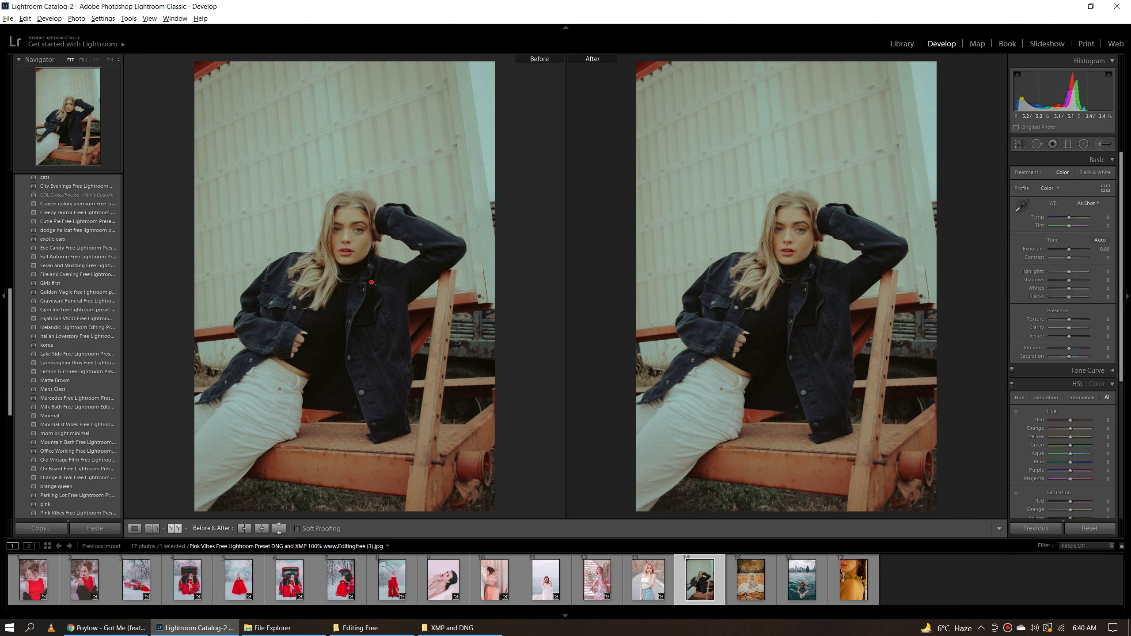
Apply Pink Vibes to the denim-jacket portrait and inspect her face and jacket in single view.
click(371, 283)
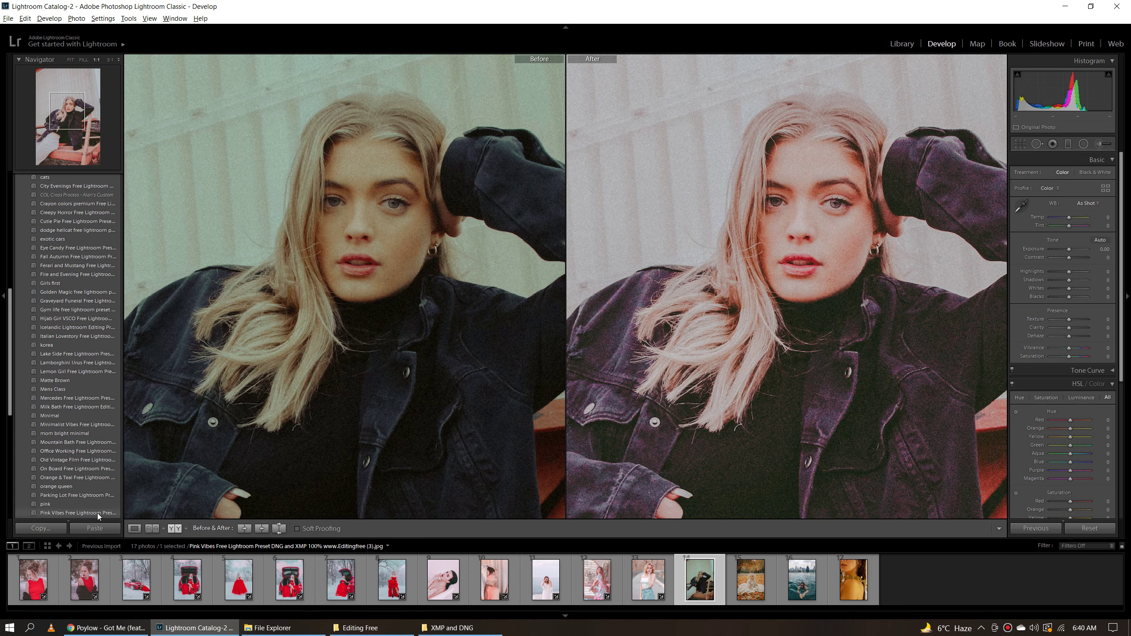
click(98, 513)
click(340, 250)
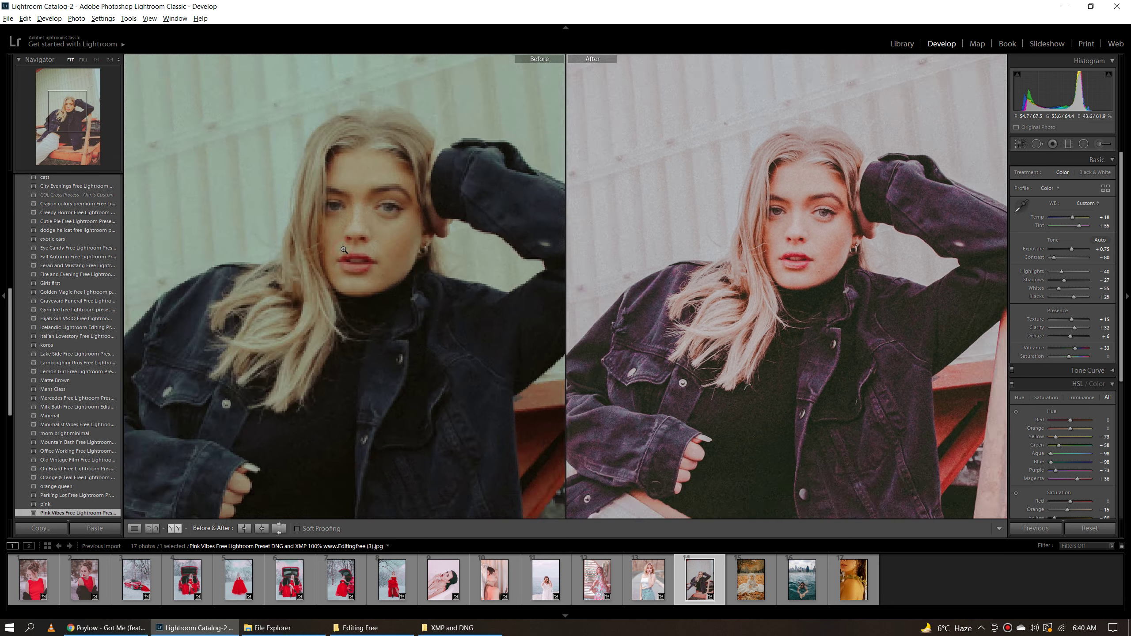
key(y)
click(358, 252)
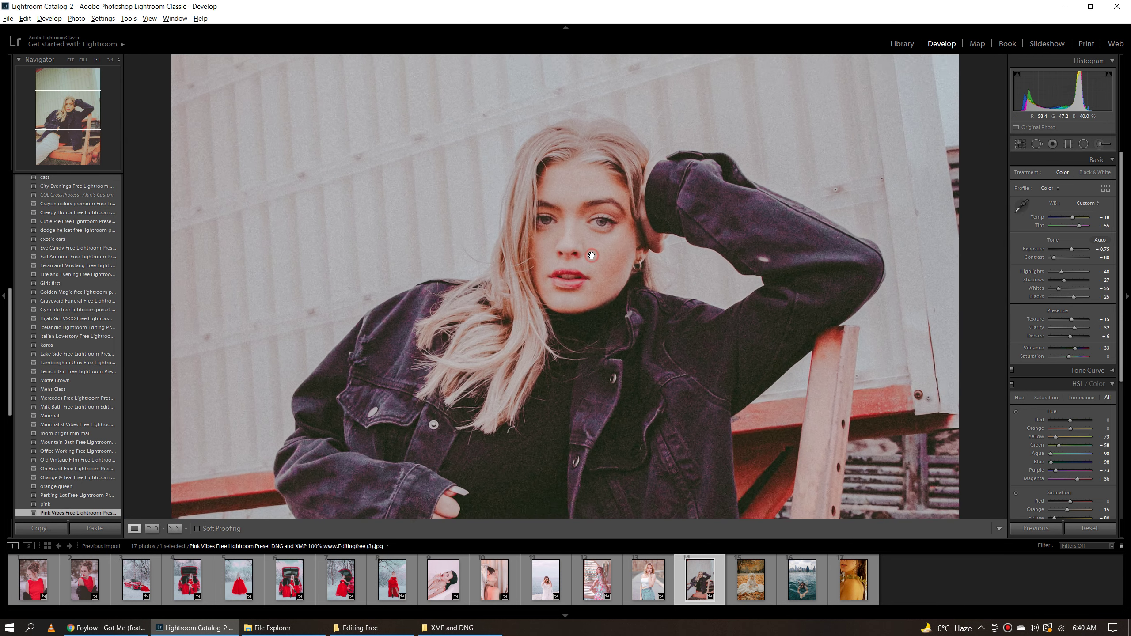
mouse_move(612, 373)
mouse_down()
mouse_move(624, 188)
mouse_move(609, 389)
mouse_up()
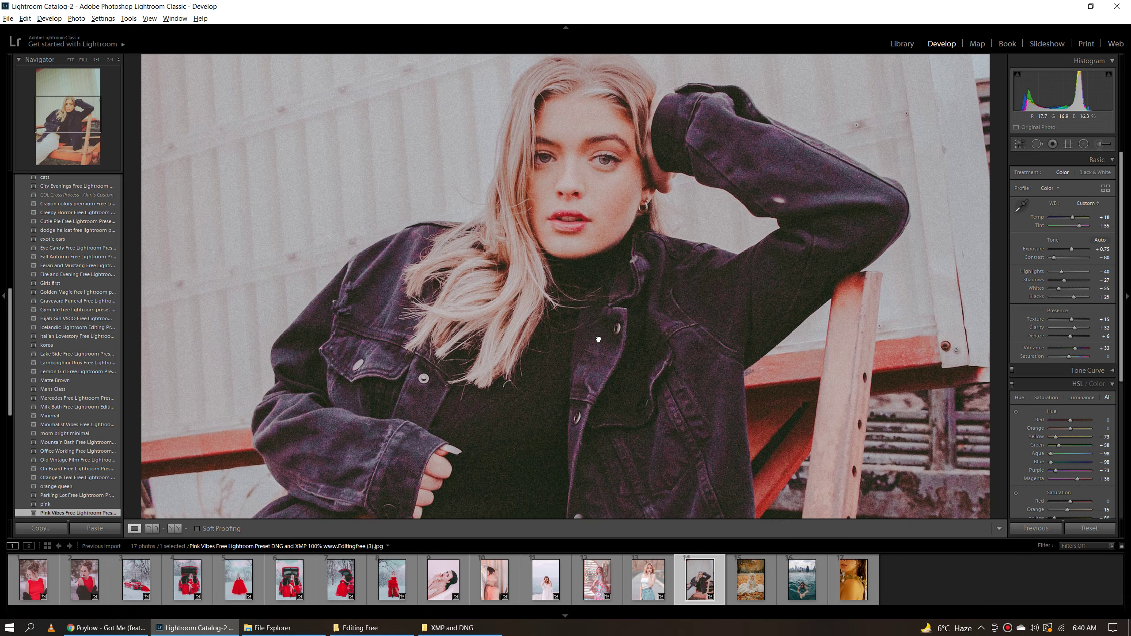
click(748, 593)
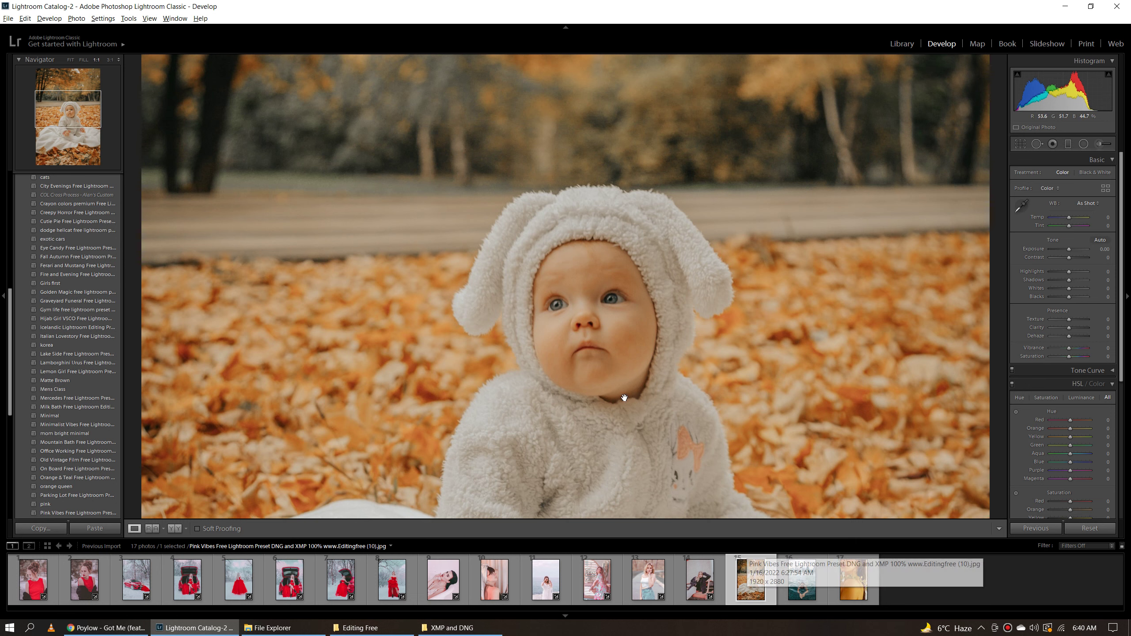
Apply Pink Vibes to the autumn baby photo and inspect the baby's face up close.
click(581, 343)
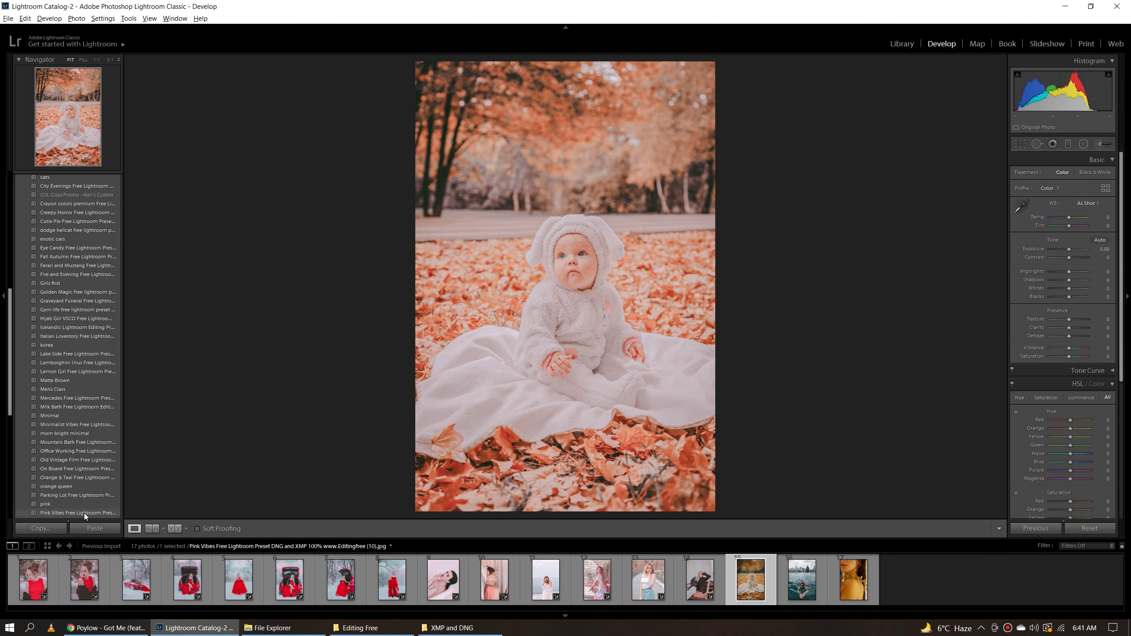
click(84, 513)
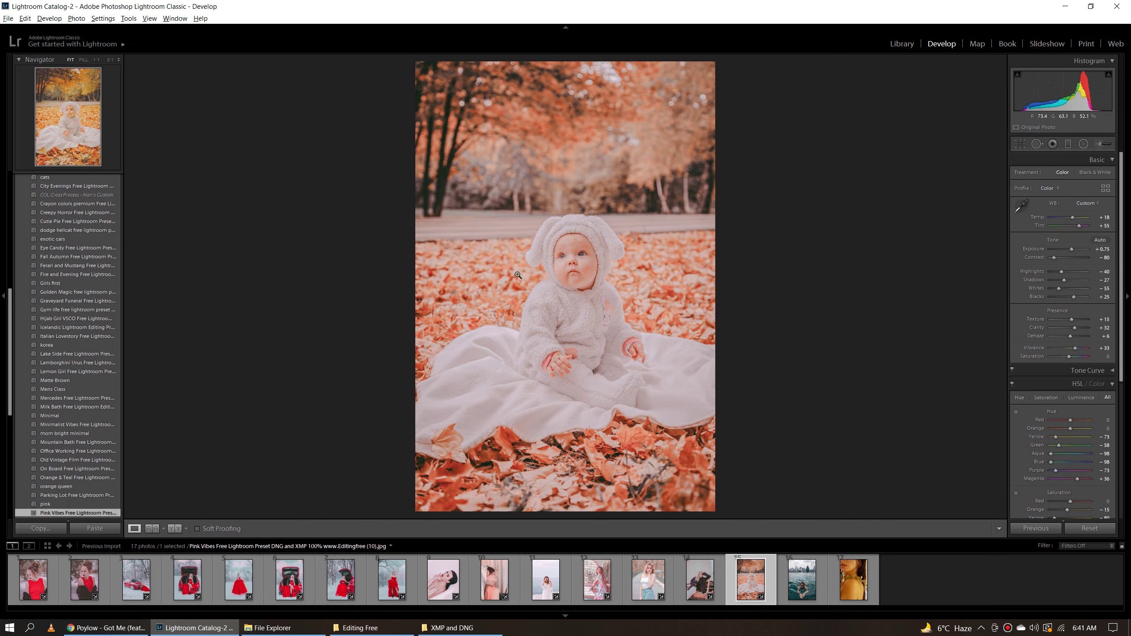
mouse_move(597, 267)
mouse_down()
mouse_move(628, 577)
mouse_move(629, 292)
mouse_up()
mouse_move(657, 488)
mouse_down()
mouse_move(650, 281)
mouse_move(631, 478)
mouse_up()
click(579, 371)
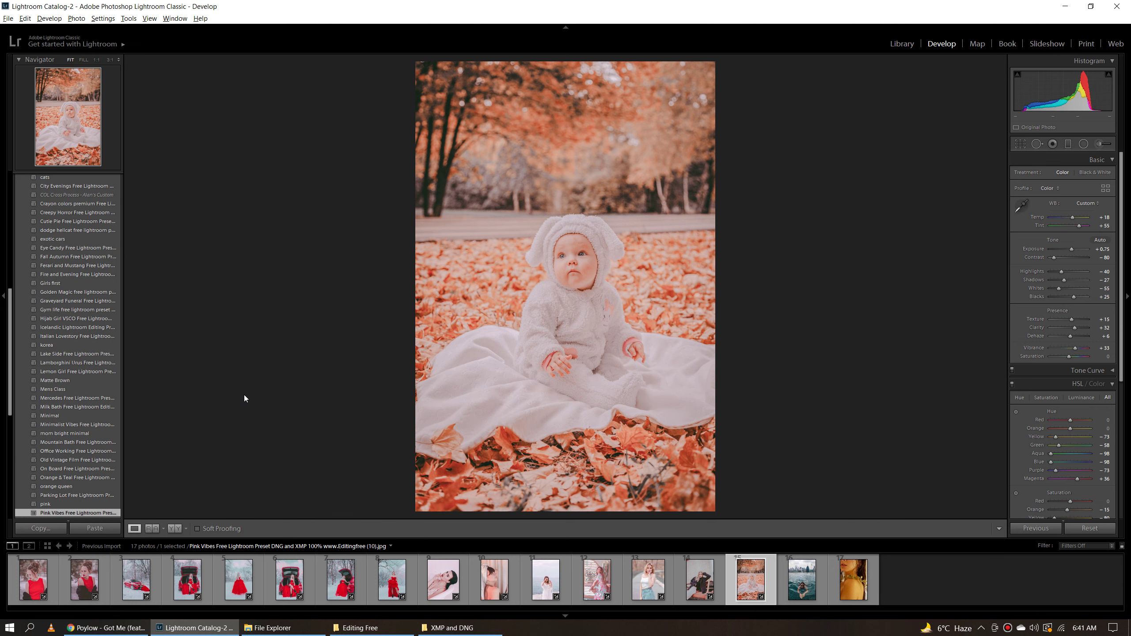
Compare the baby photo with its original, zoomed in on the face and then fitted.
key(y)
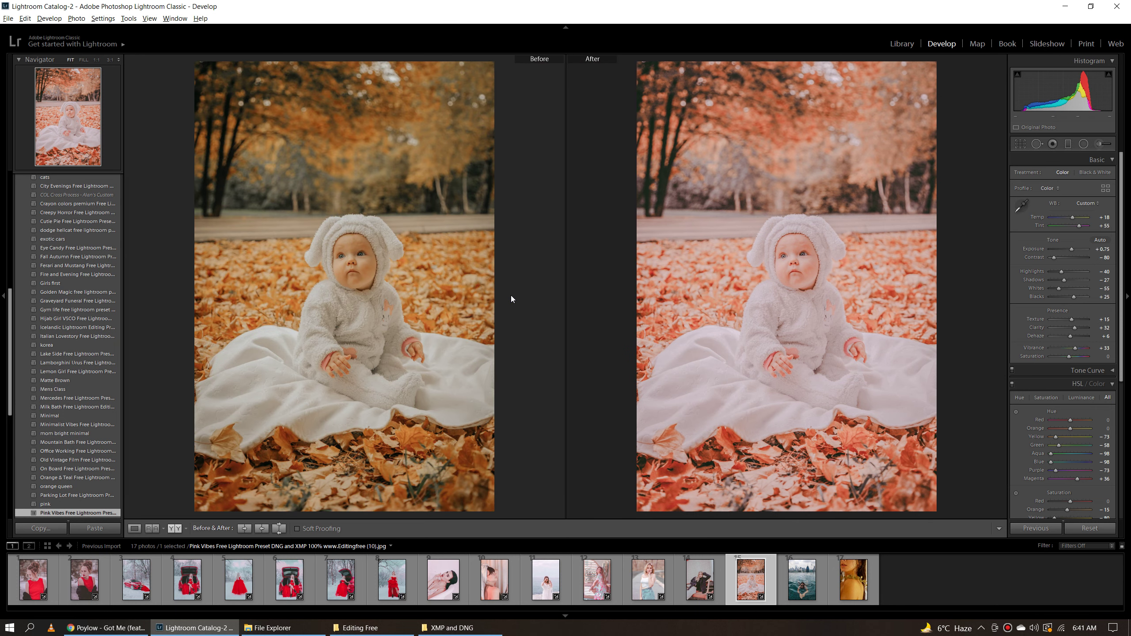
click(791, 282)
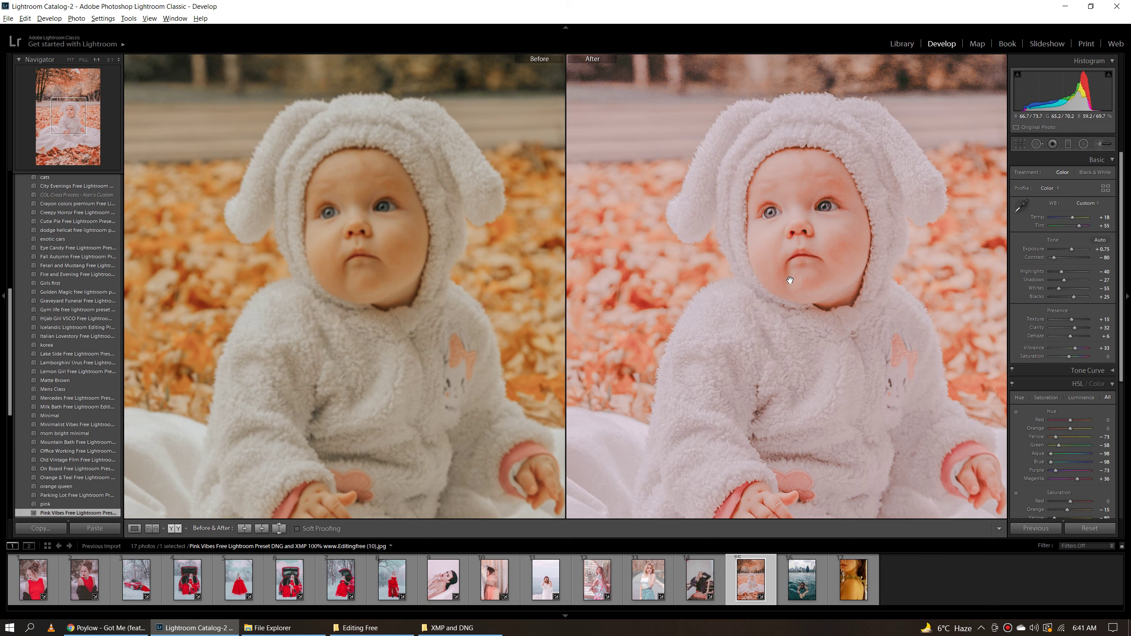
click(792, 281)
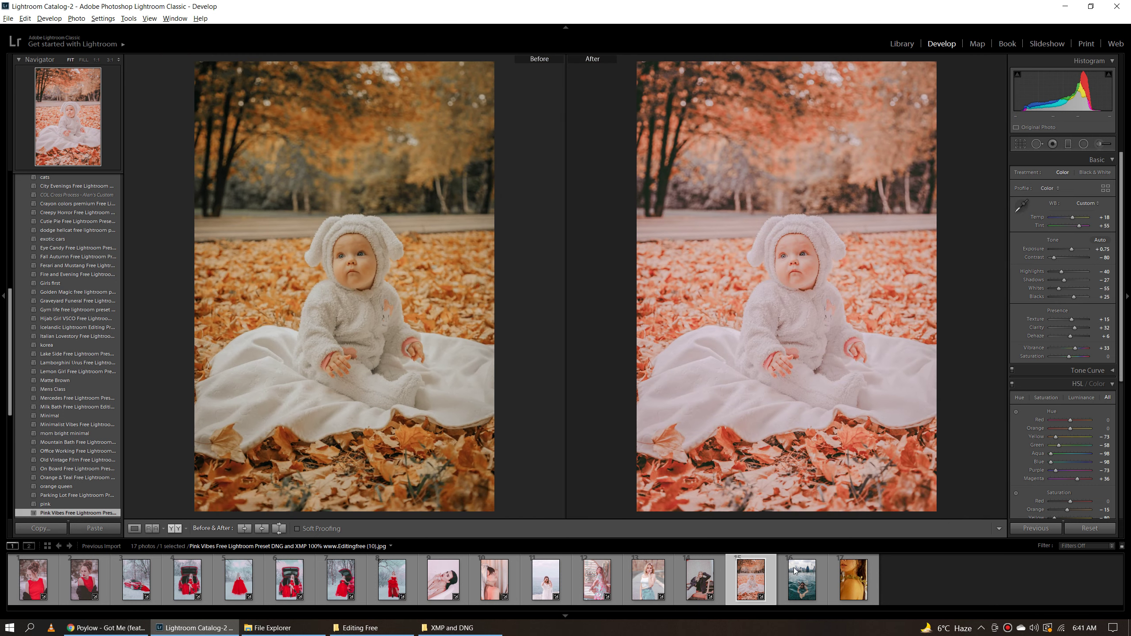
click(801, 591)
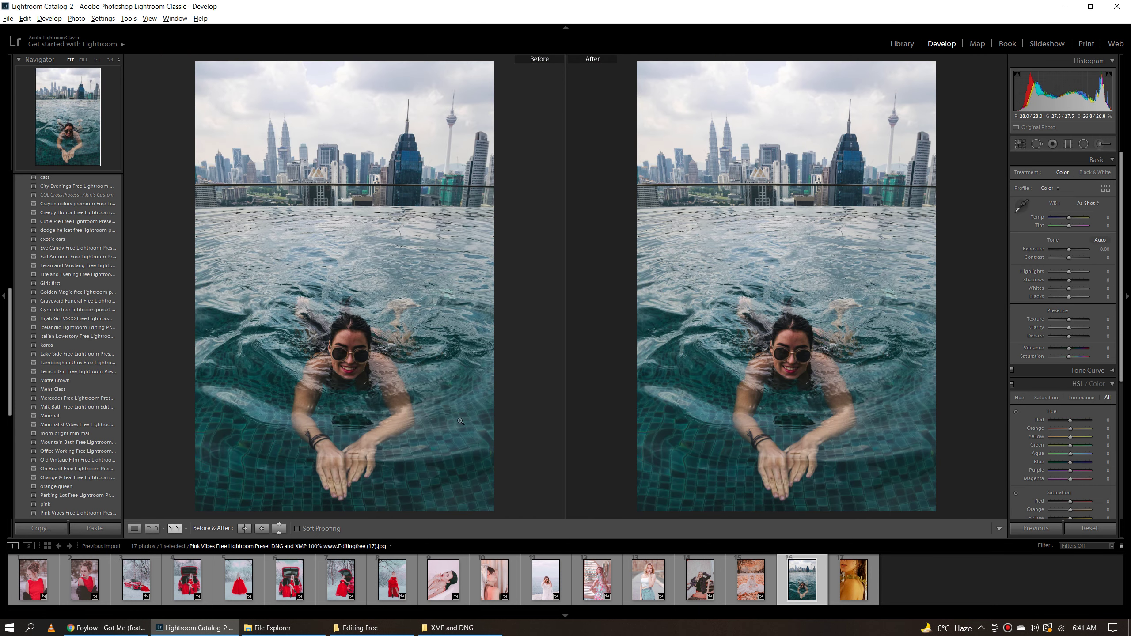
Apply Pink Vibes to the rooftop pool photo and compare the swimmer's face at 1:1.
click(90, 513)
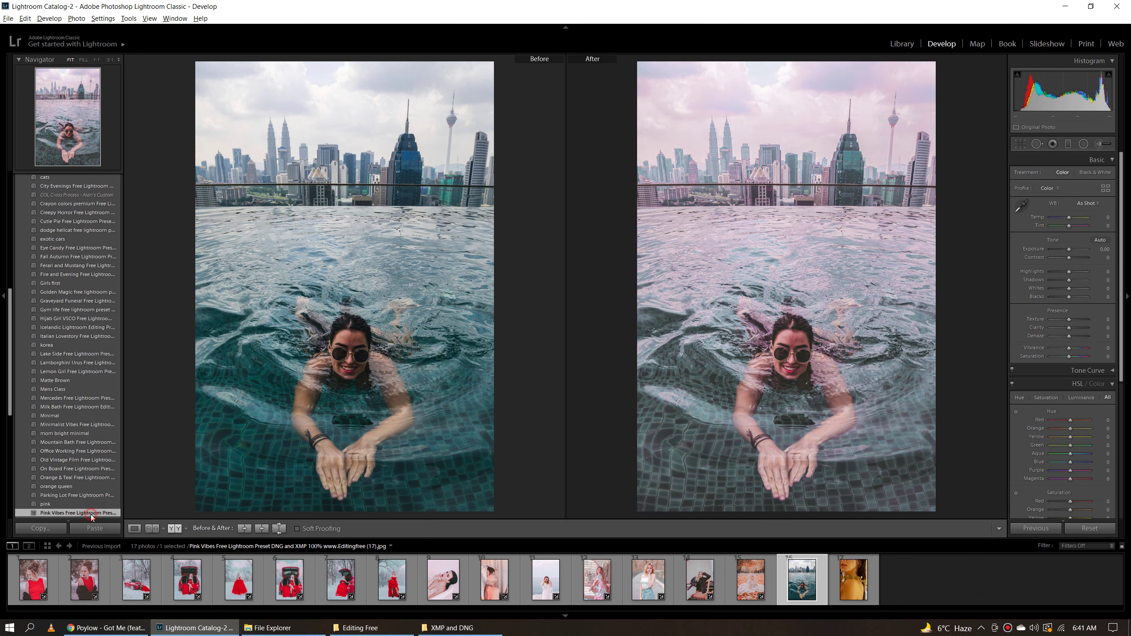
click(812, 355)
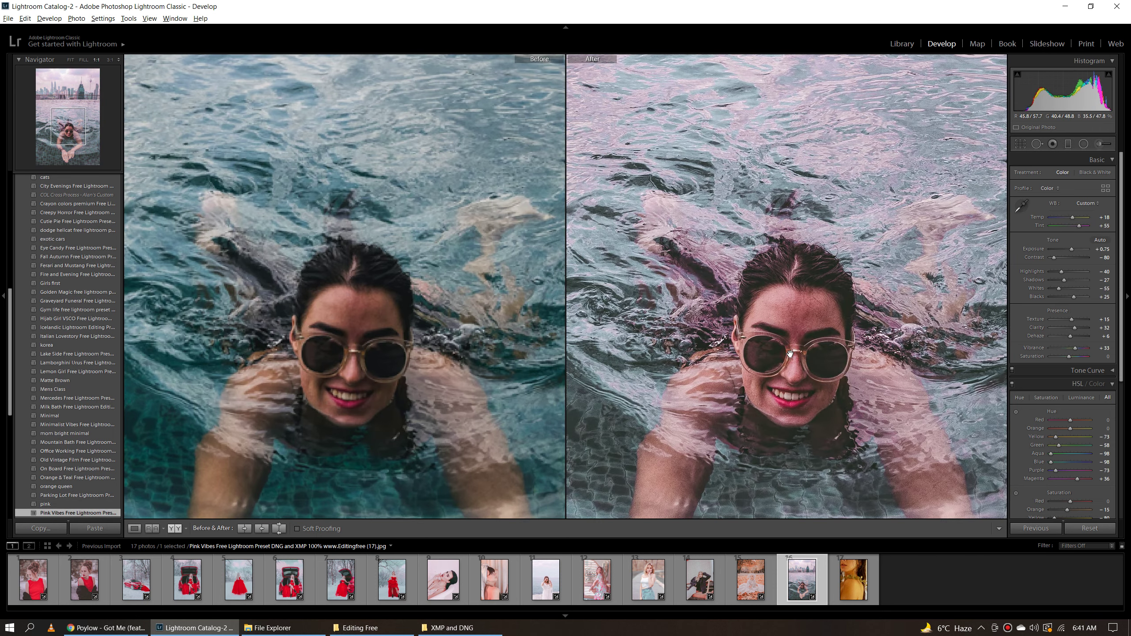
click(826, 379)
Inspect the city skyline and twin towers up close, fit the photo, and select the leaf portrait.
click(795, 165)
drag(807, 201, 845, 316)
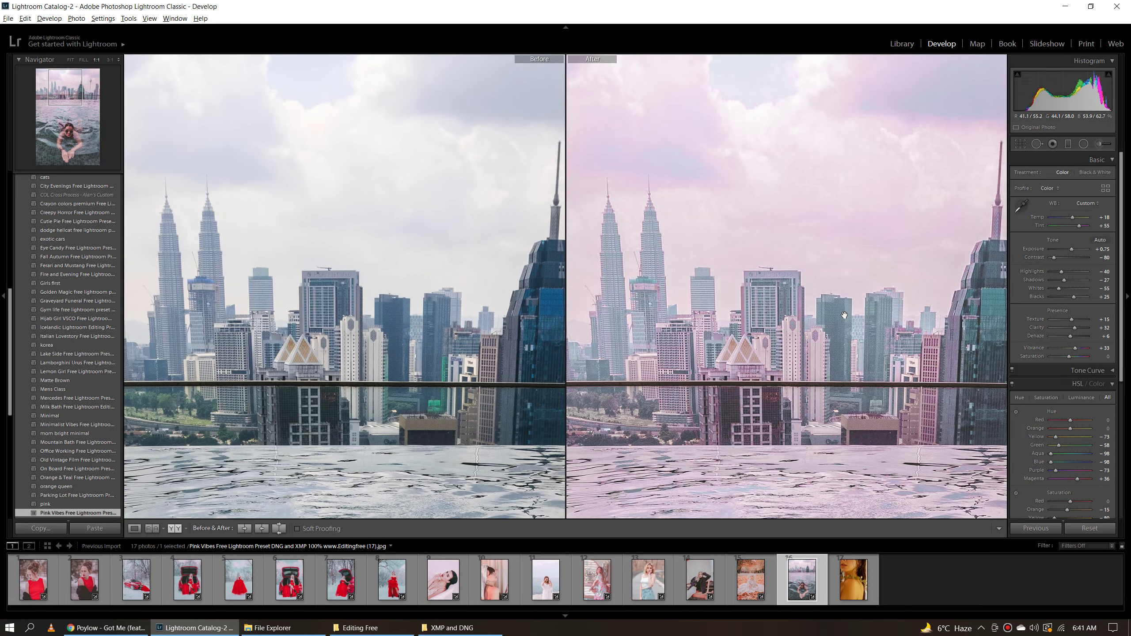
click(845, 313)
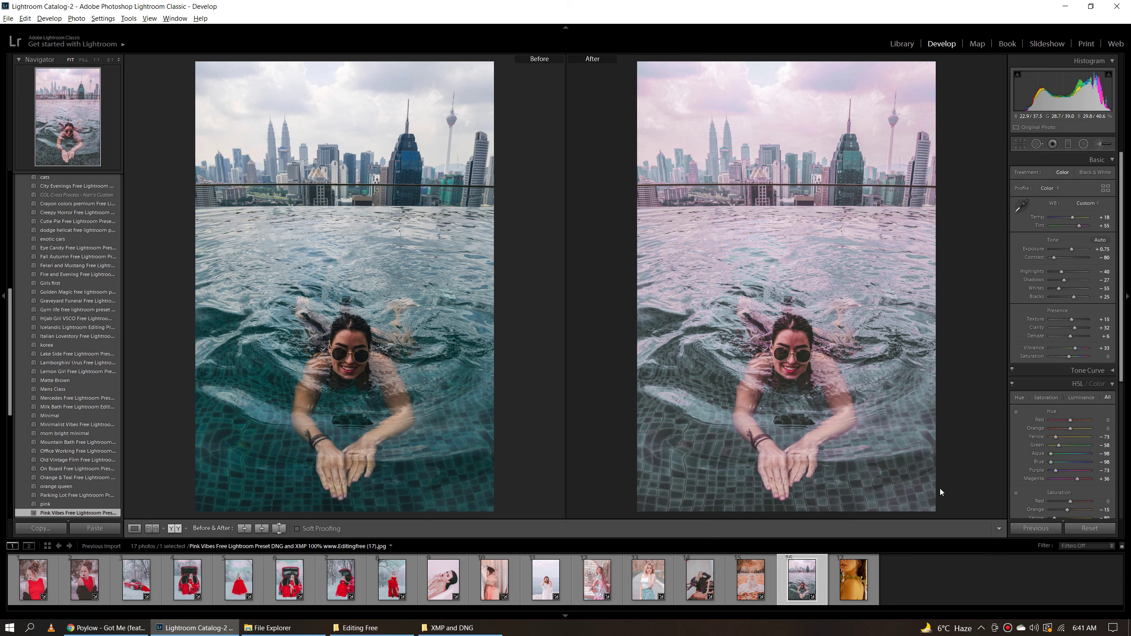
click(851, 587)
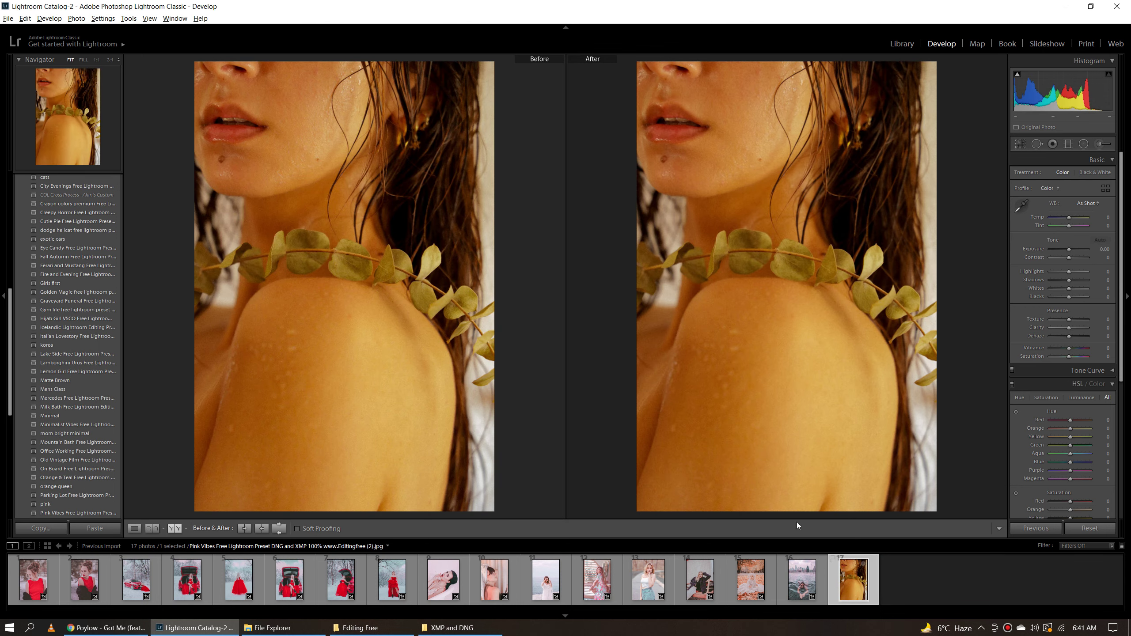
Apply Pink Vibes to the leaf portrait, comparing lips, neck and shoulder at 1:1 in Before/After.
click(258, 92)
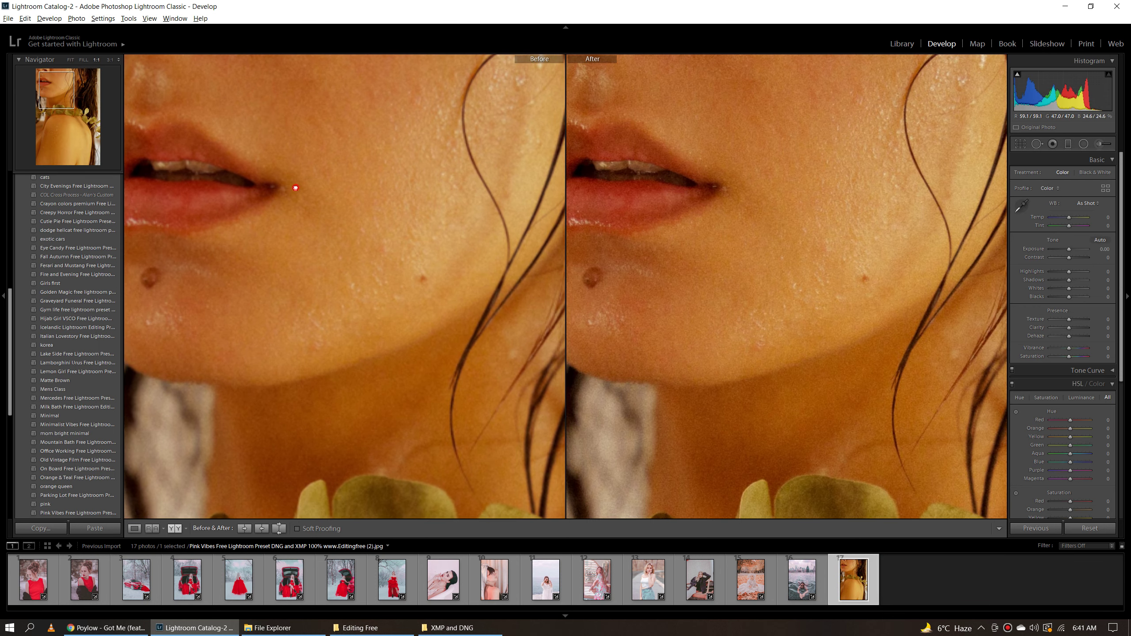
drag(296, 187, 451, 235)
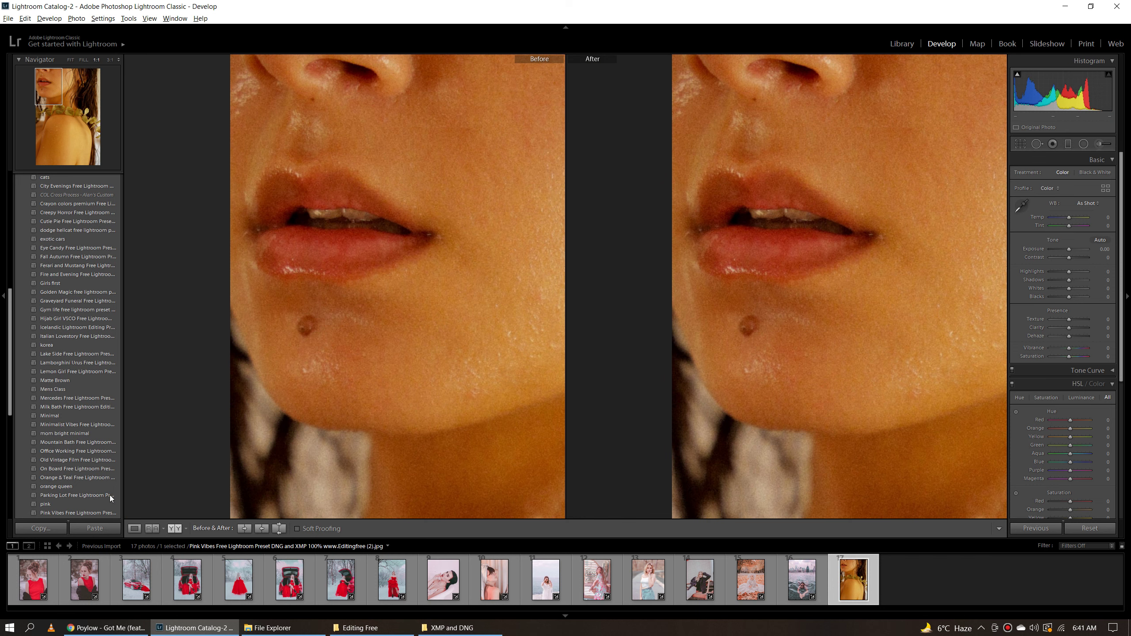
click(97, 513)
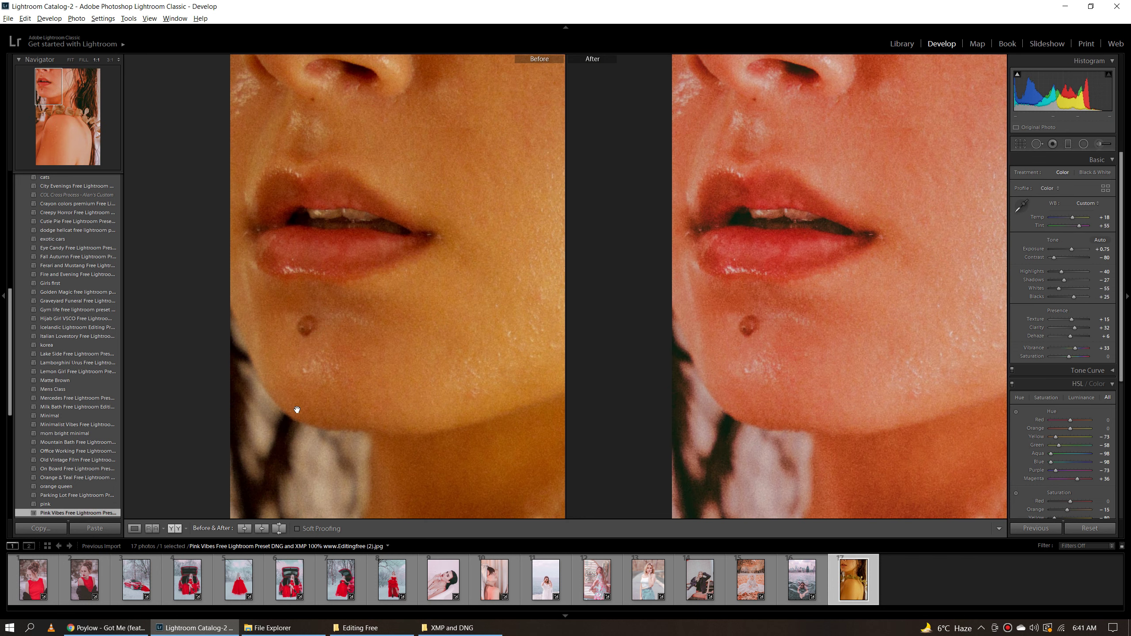
drag(339, 366, 222, 239)
drag(336, 374, 278, 278)
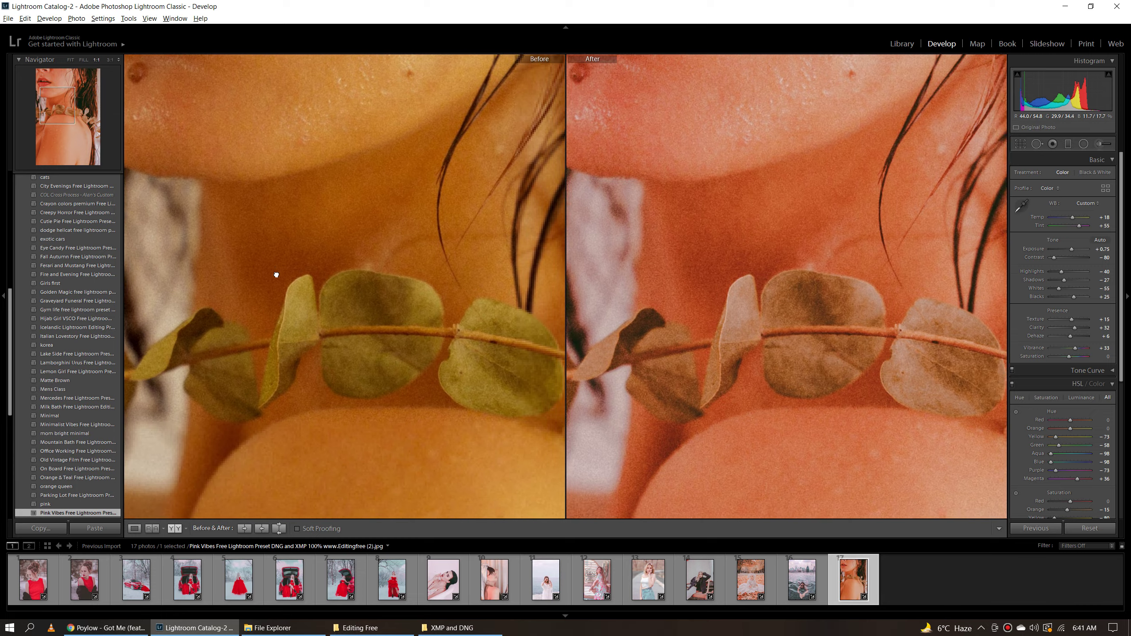
mouse_move(358, 423)
mouse_down()
mouse_move(278, 253)
mouse_move(341, 386)
mouse_up()
click(342, 386)
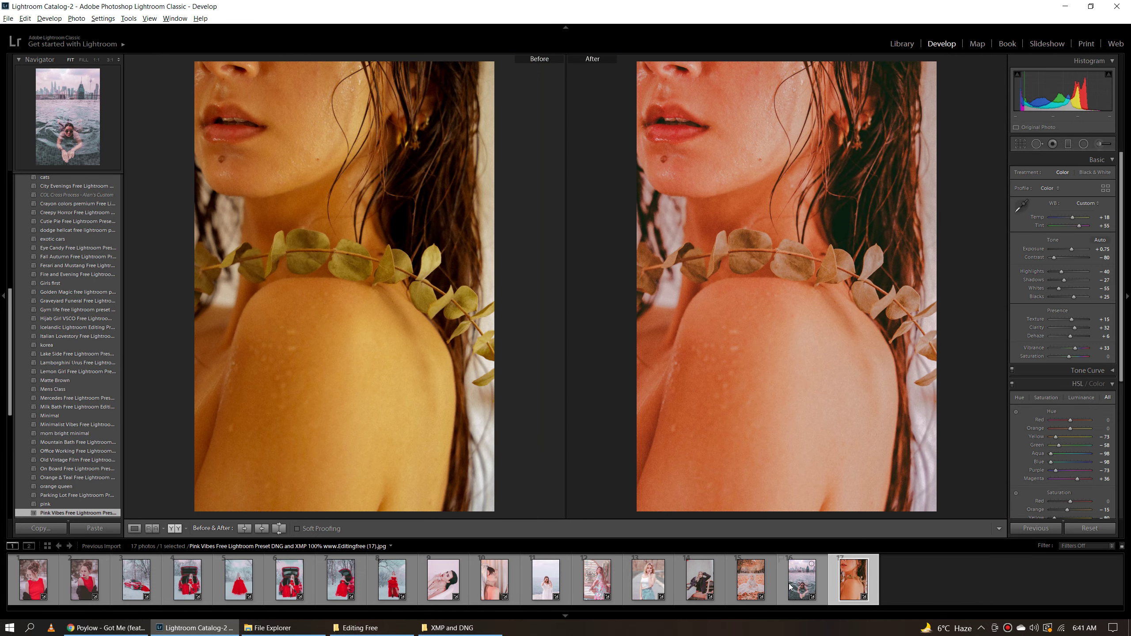
Recheck the lips, then inspect the edited photo alone in Loupe at 1:1 before fitting it.
mouse_move(244, 145)
mouse_down()
mouse_move(397, 334)
mouse_move(256, 228)
mouse_up()
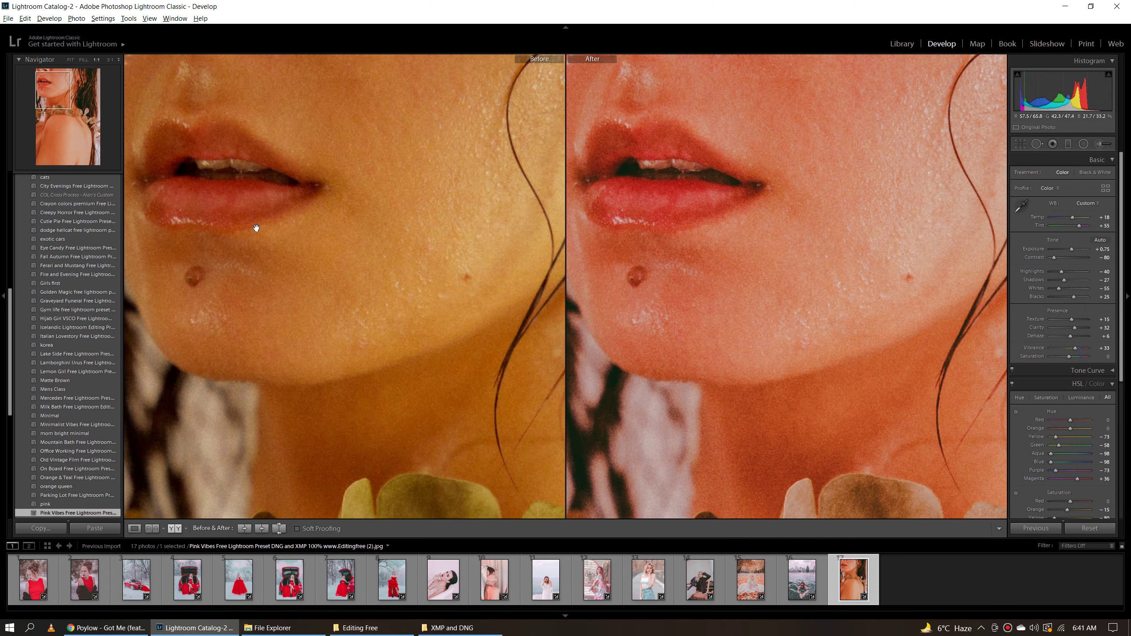
click(256, 228)
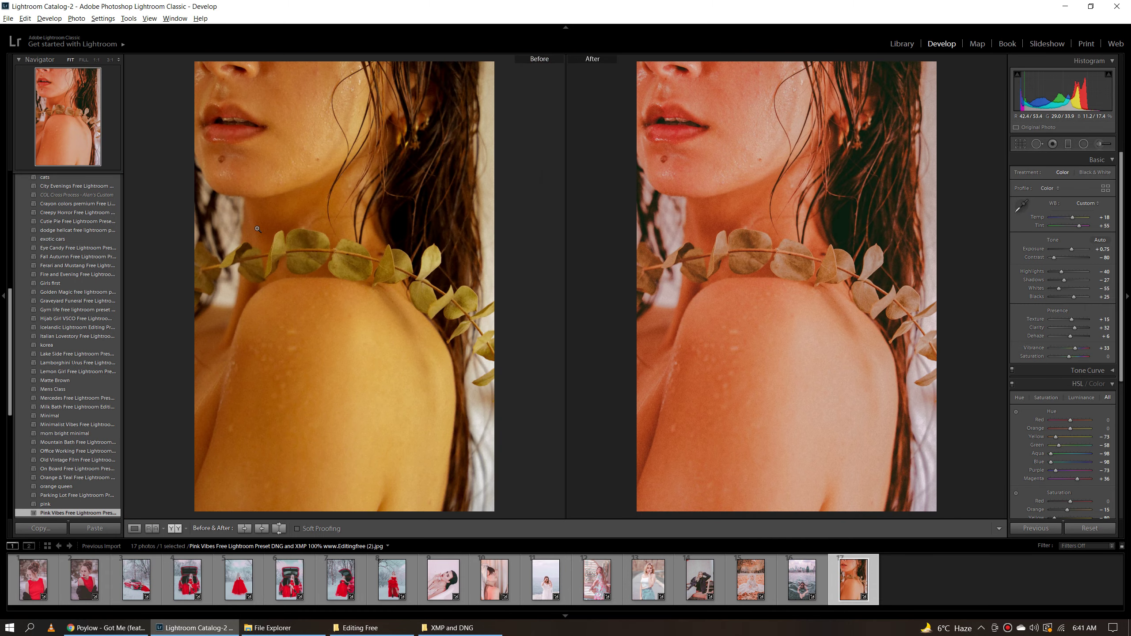
key(y)
click(569, 137)
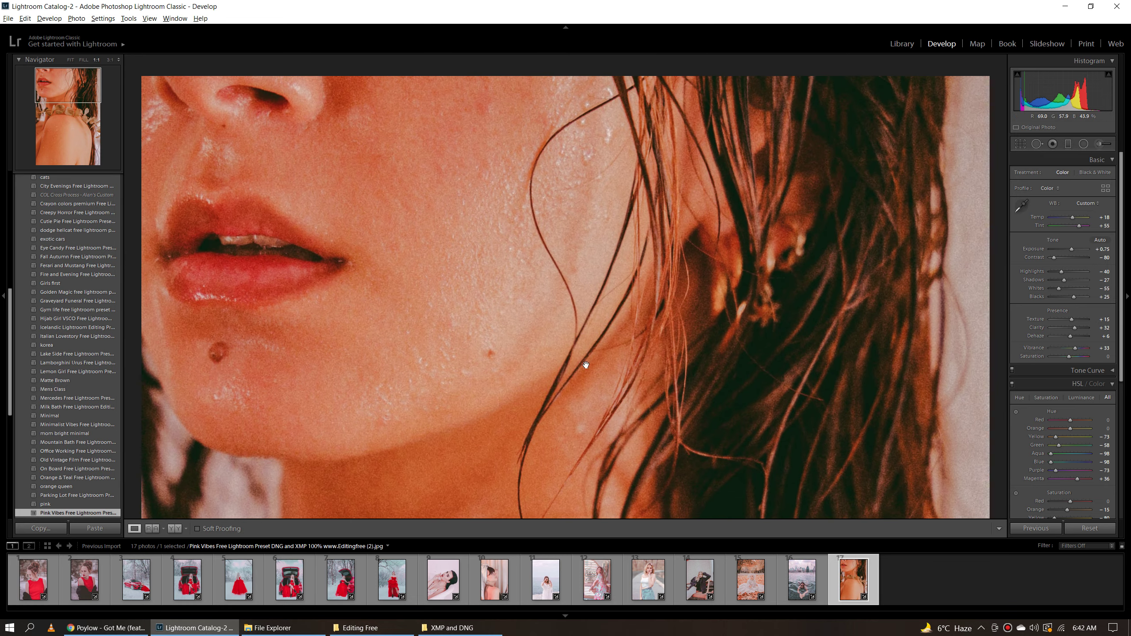
drag(606, 450, 606, 163)
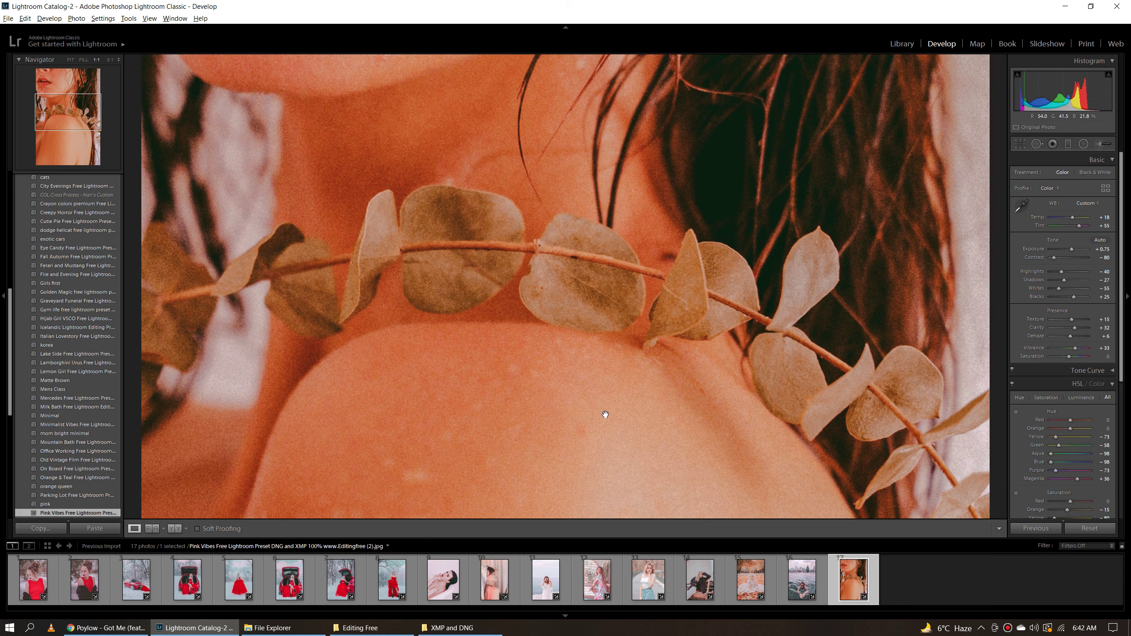
drag(603, 412, 575, 134)
click(576, 307)
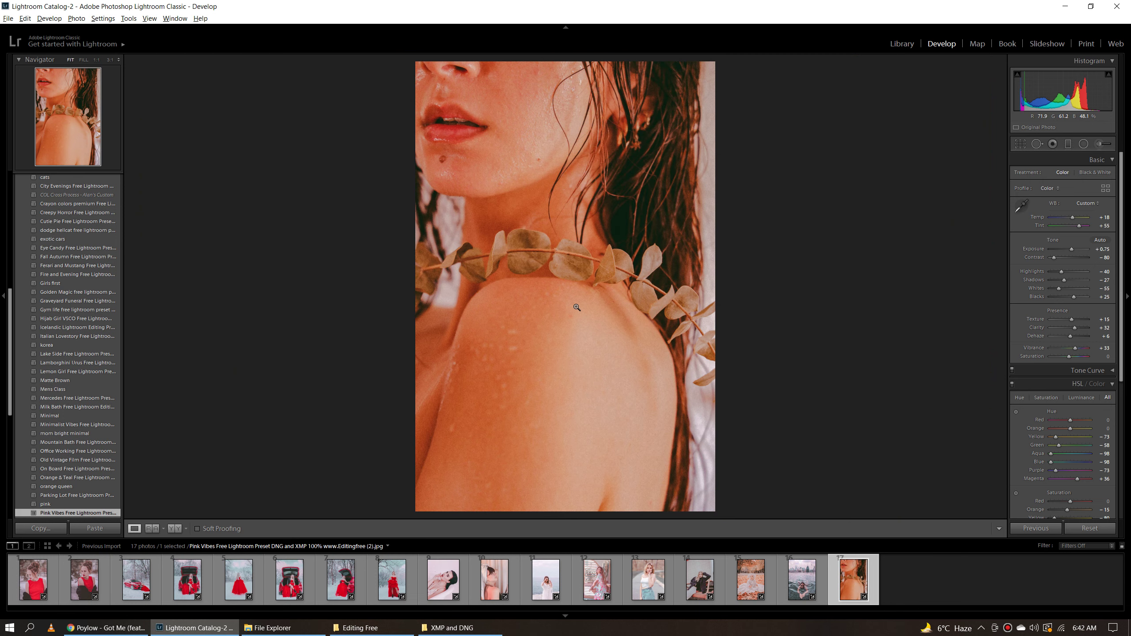
Revisit the autumn baby photo, then open the portrait of the woman lying in the tub.
click(744, 584)
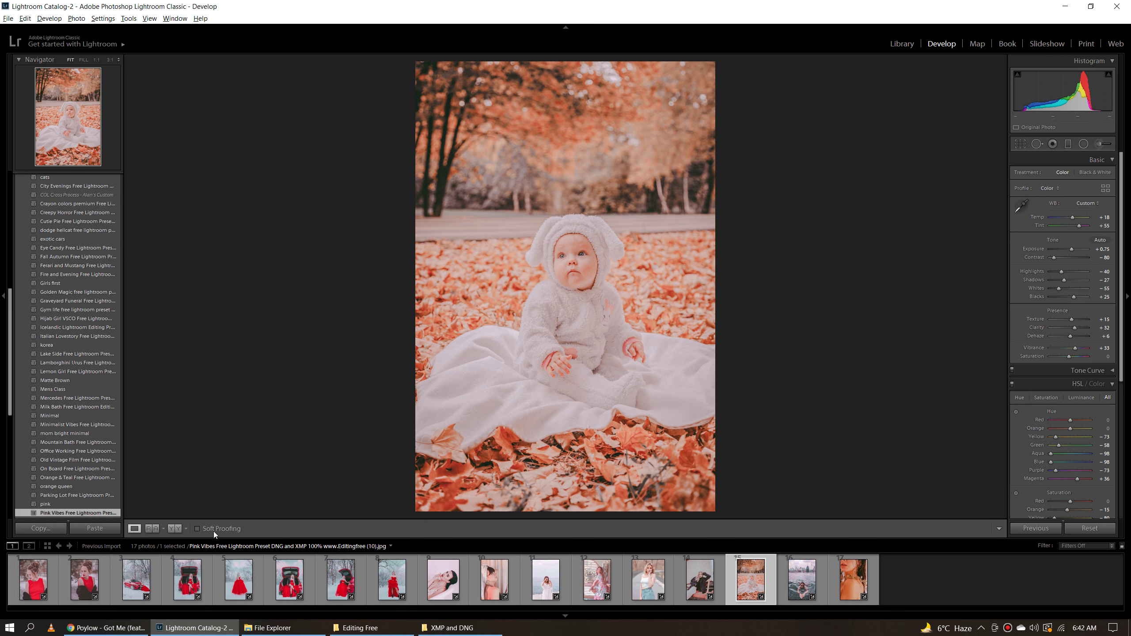
click(449, 589)
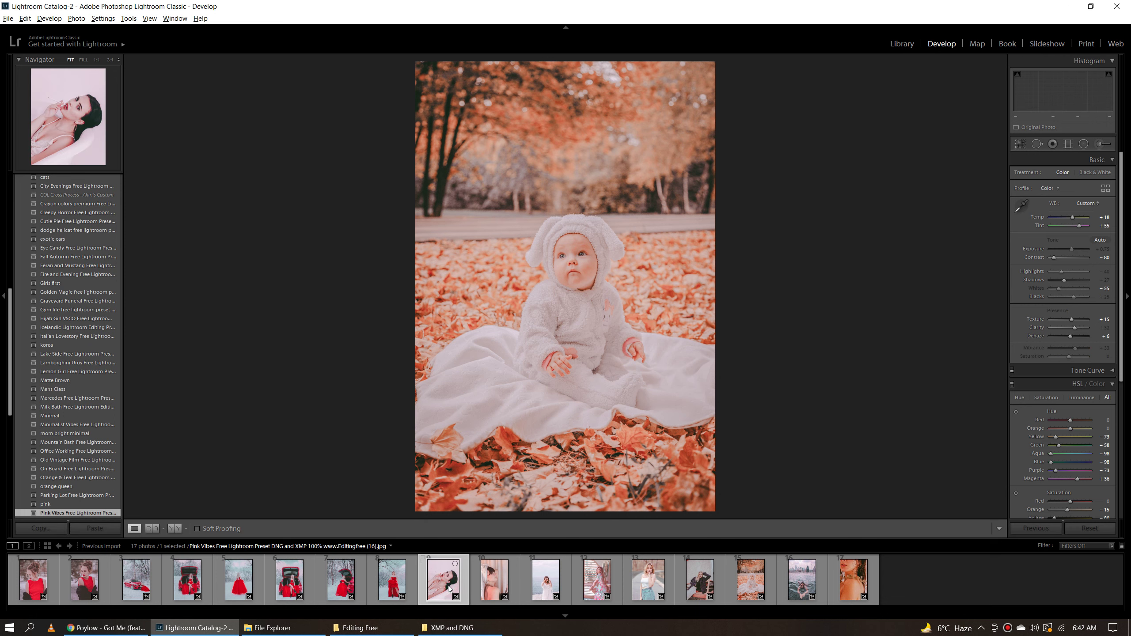